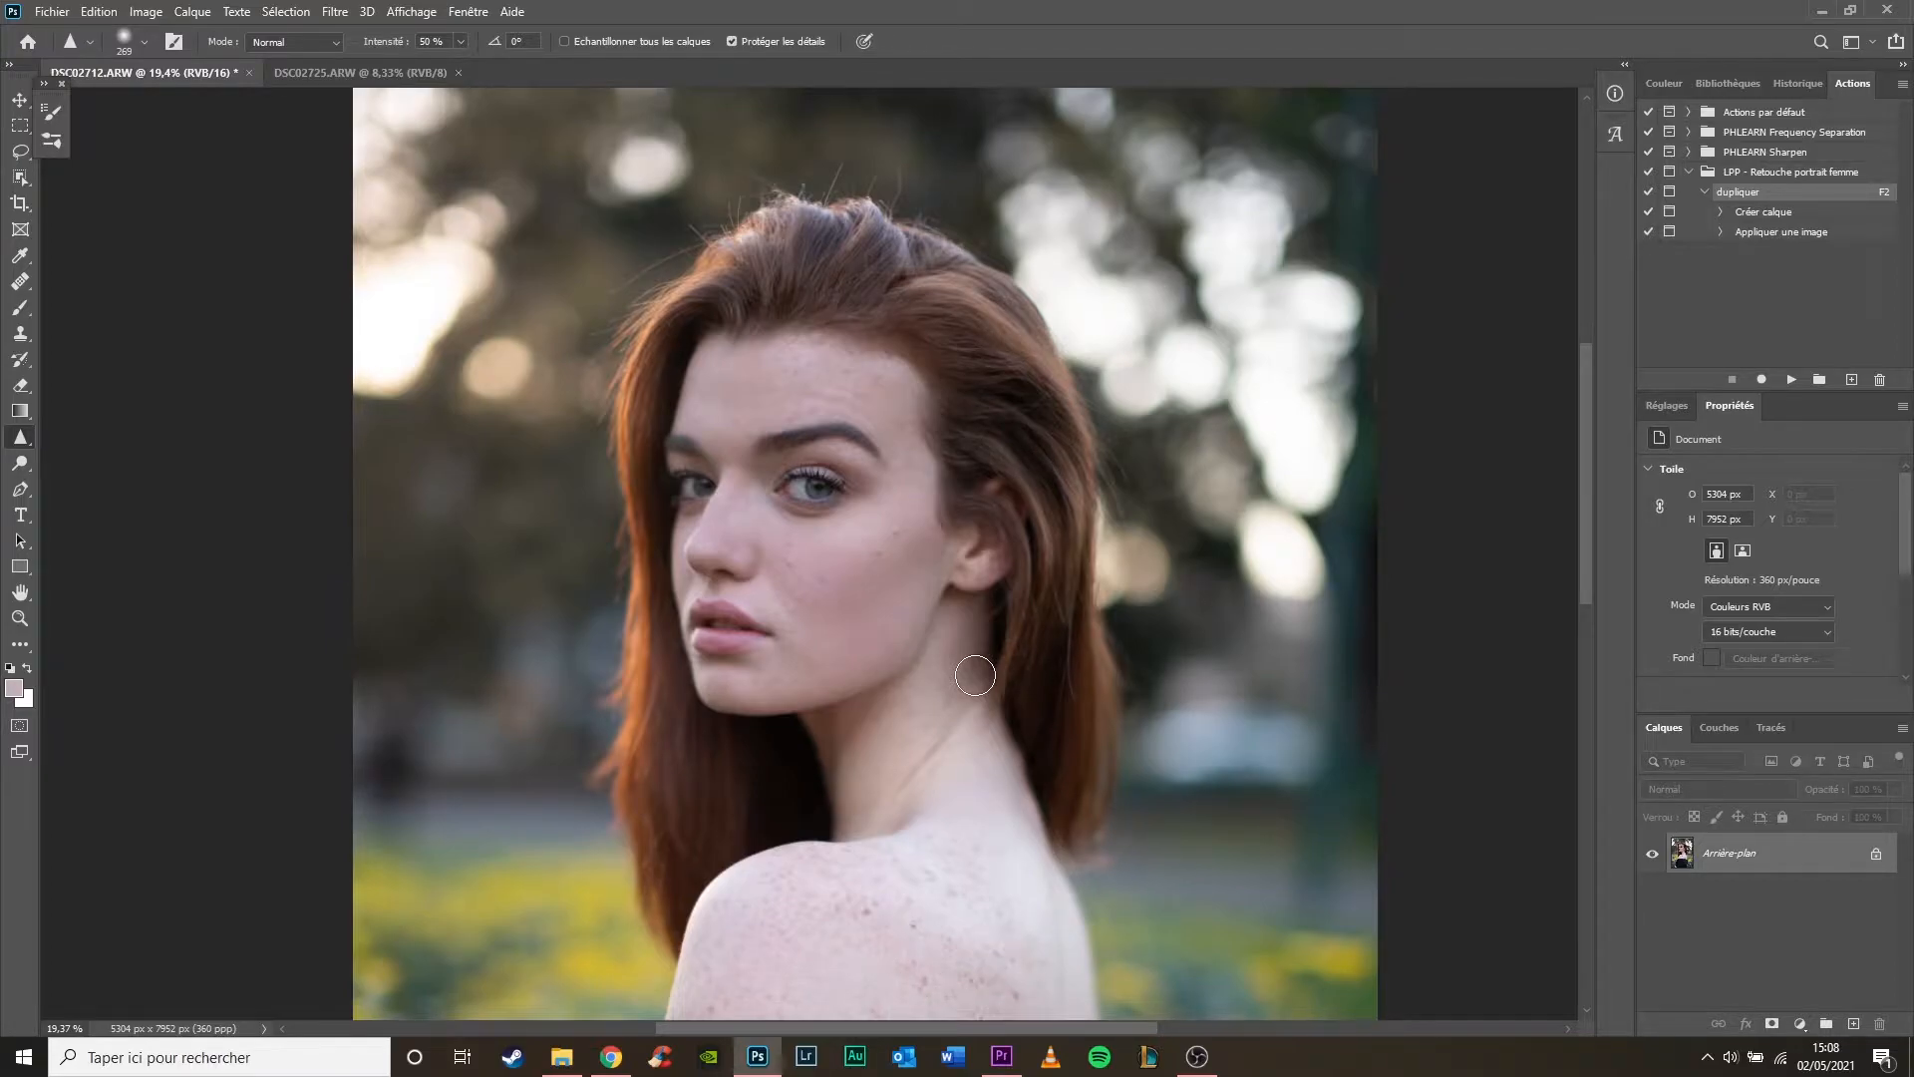
Examine the portrait's overall framing, then inspect the facial skin, cheek blemishes and under-eye areas up close
{"action": "scroll", "coordinate": [884, 555], "scroll_direction": "up", "scroll_amount": 8}
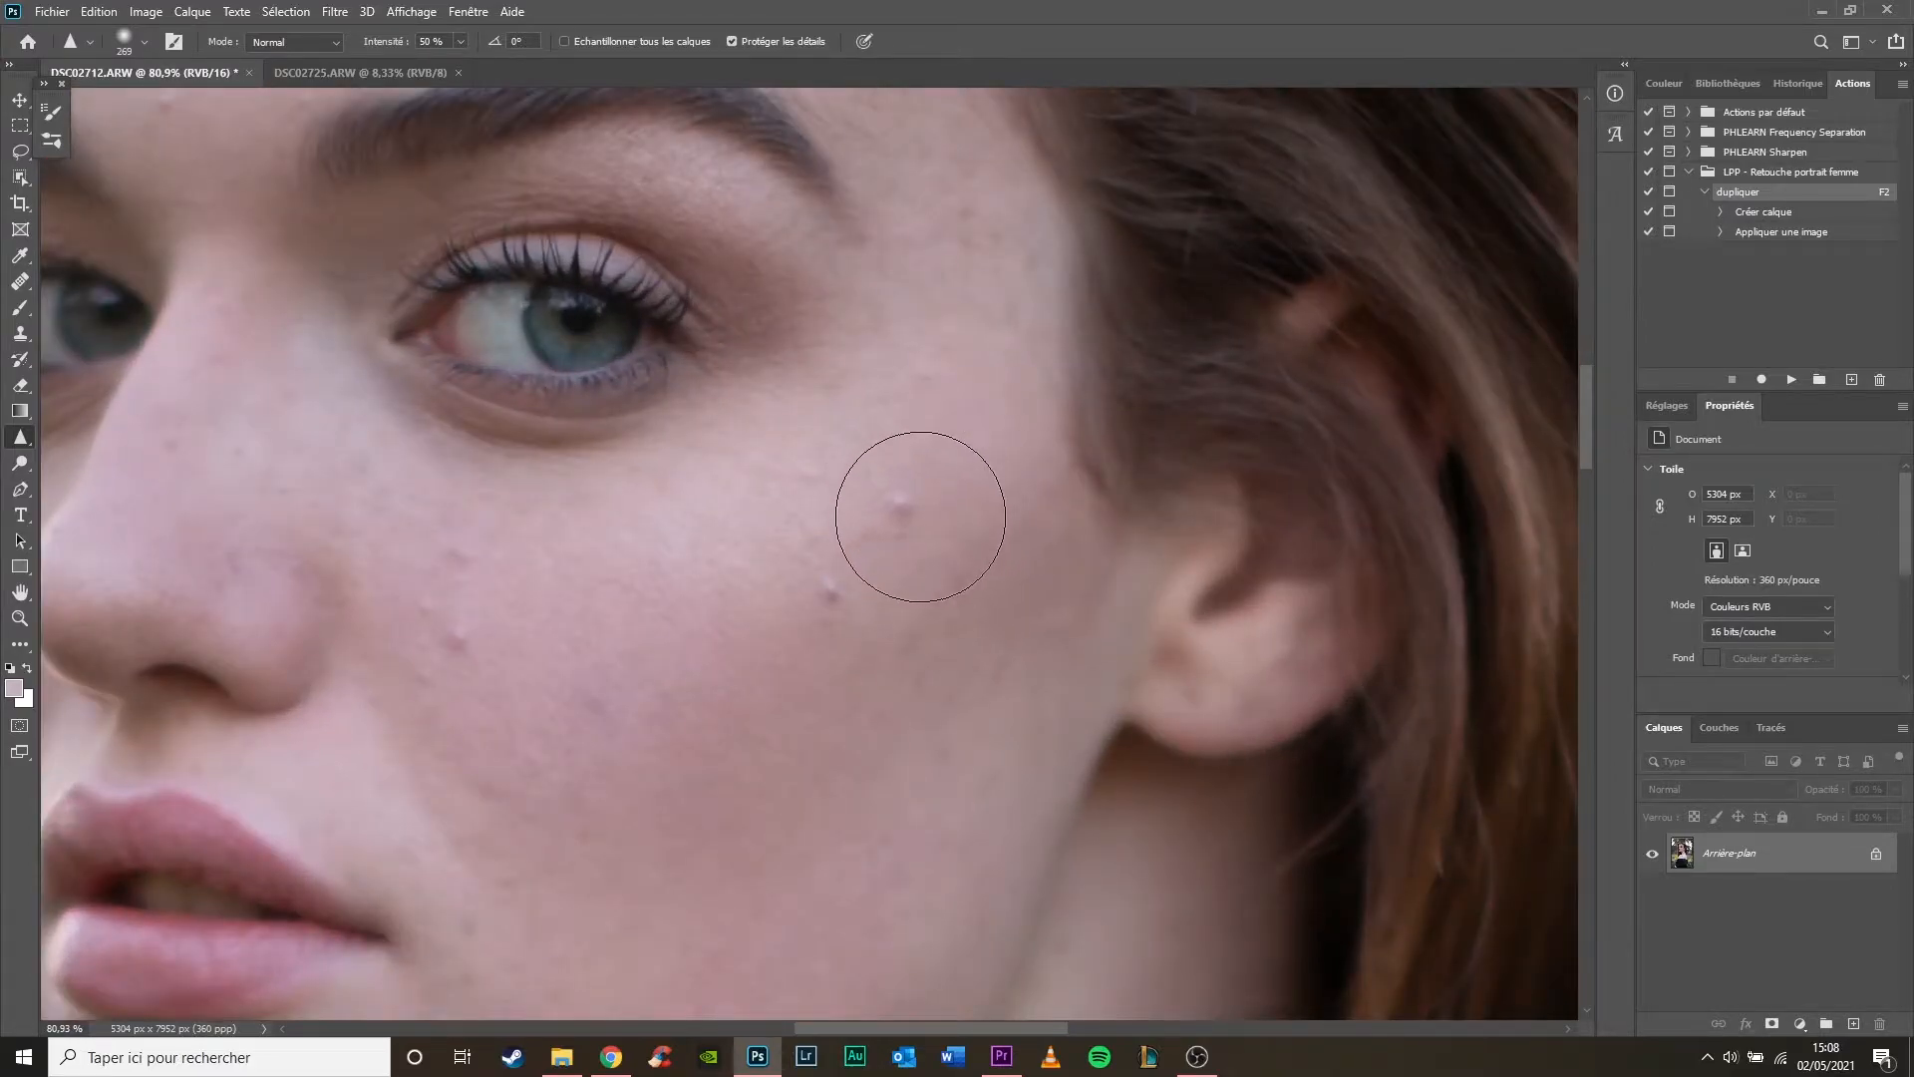
{"action": "right_click", "coordinate": [924, 510], "text": "alt"}
{"action": "scroll", "coordinate": [654, 448], "scroll_direction": "down", "scroll_amount": 4}
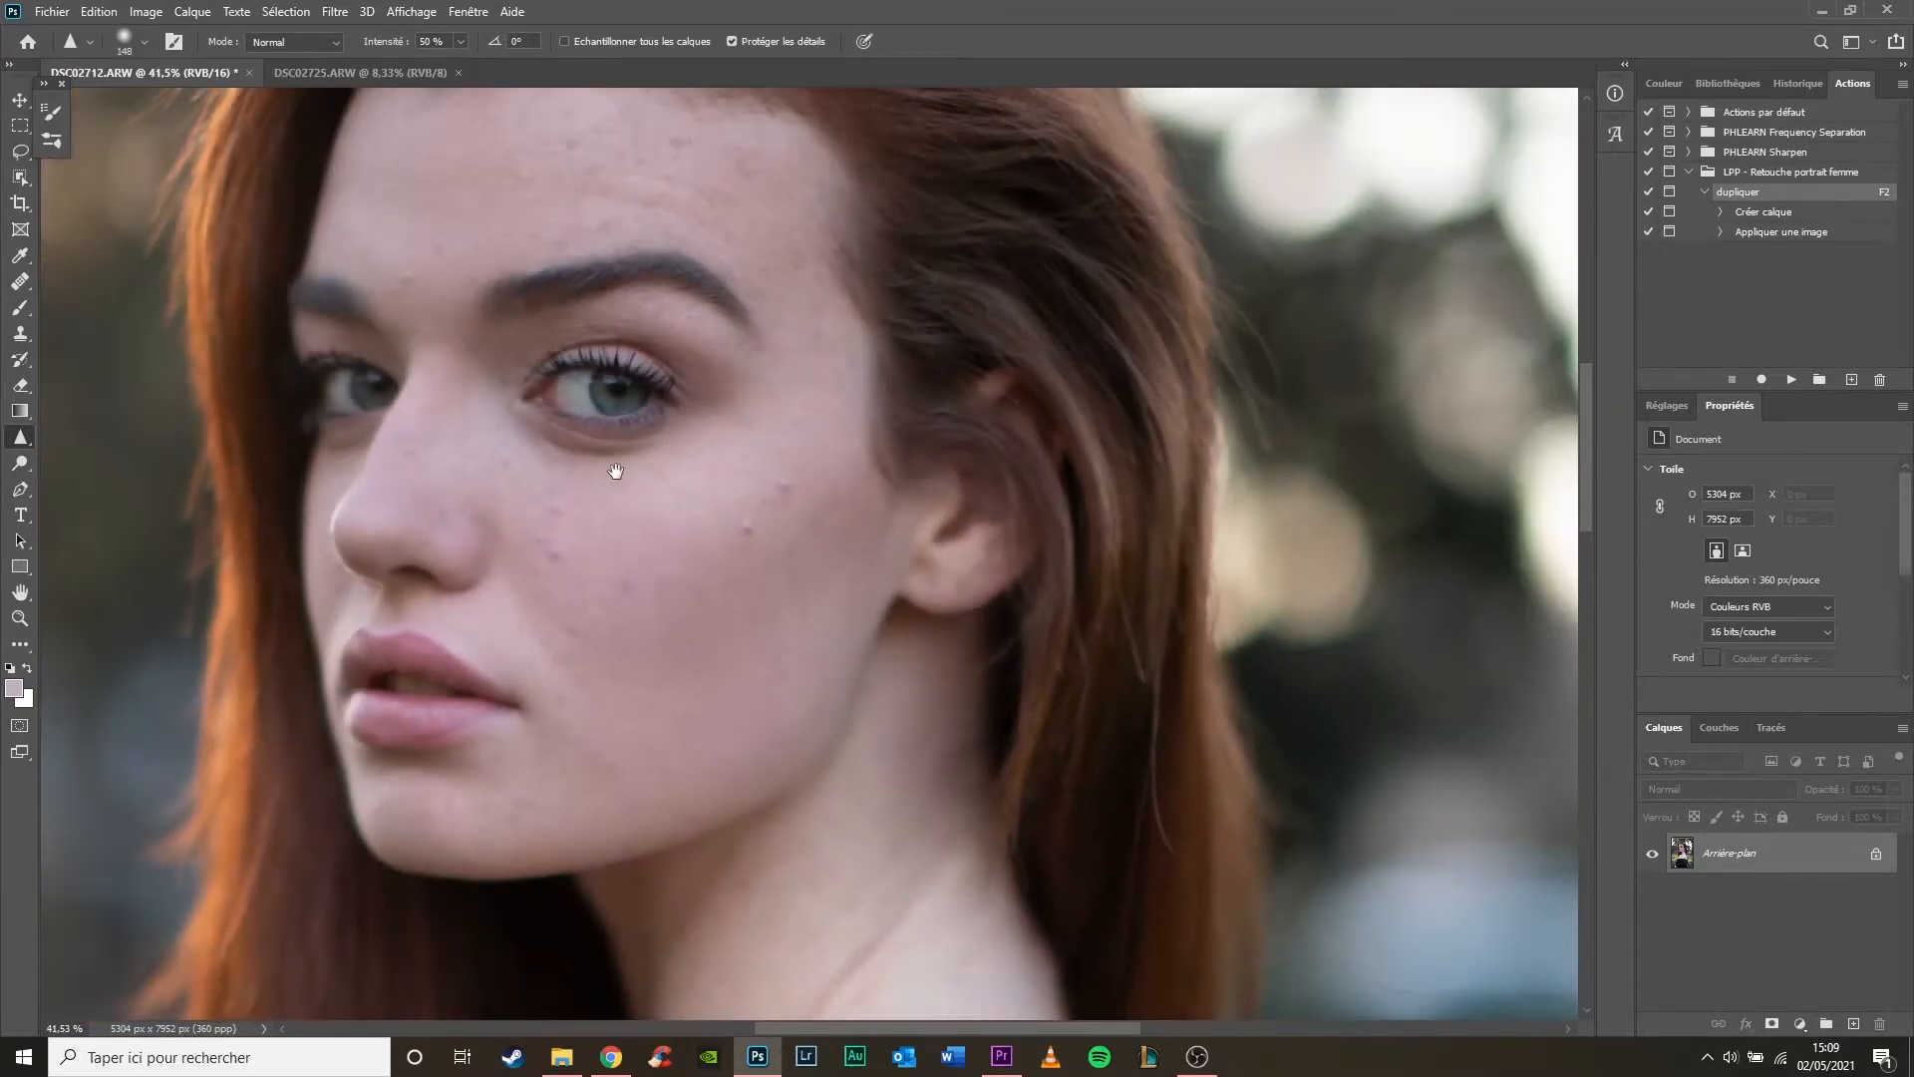
{"action": "left_click_drag", "start_coordinate": [619, 469], "coordinate": [960, 531]}
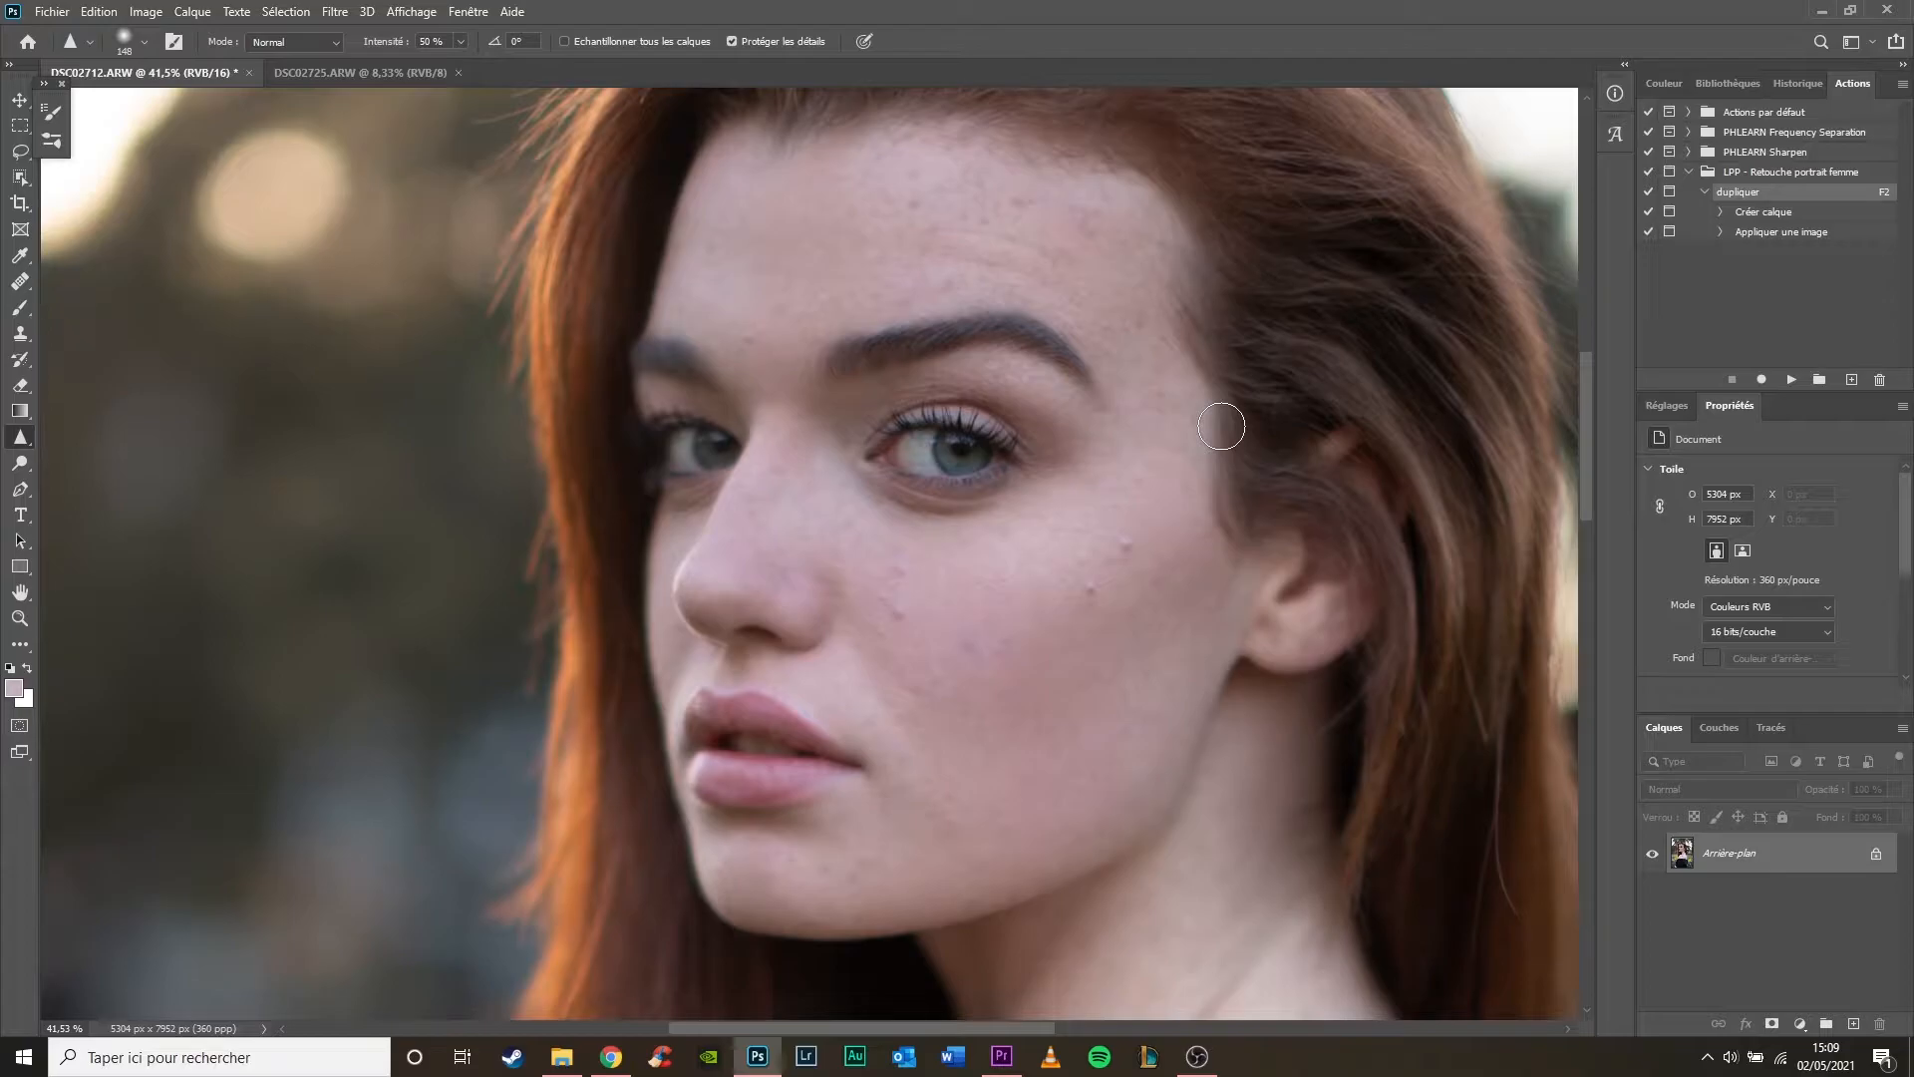
{"action": "scroll", "coordinate": [1084, 477], "scroll_direction": "down", "scroll_amount": 7}
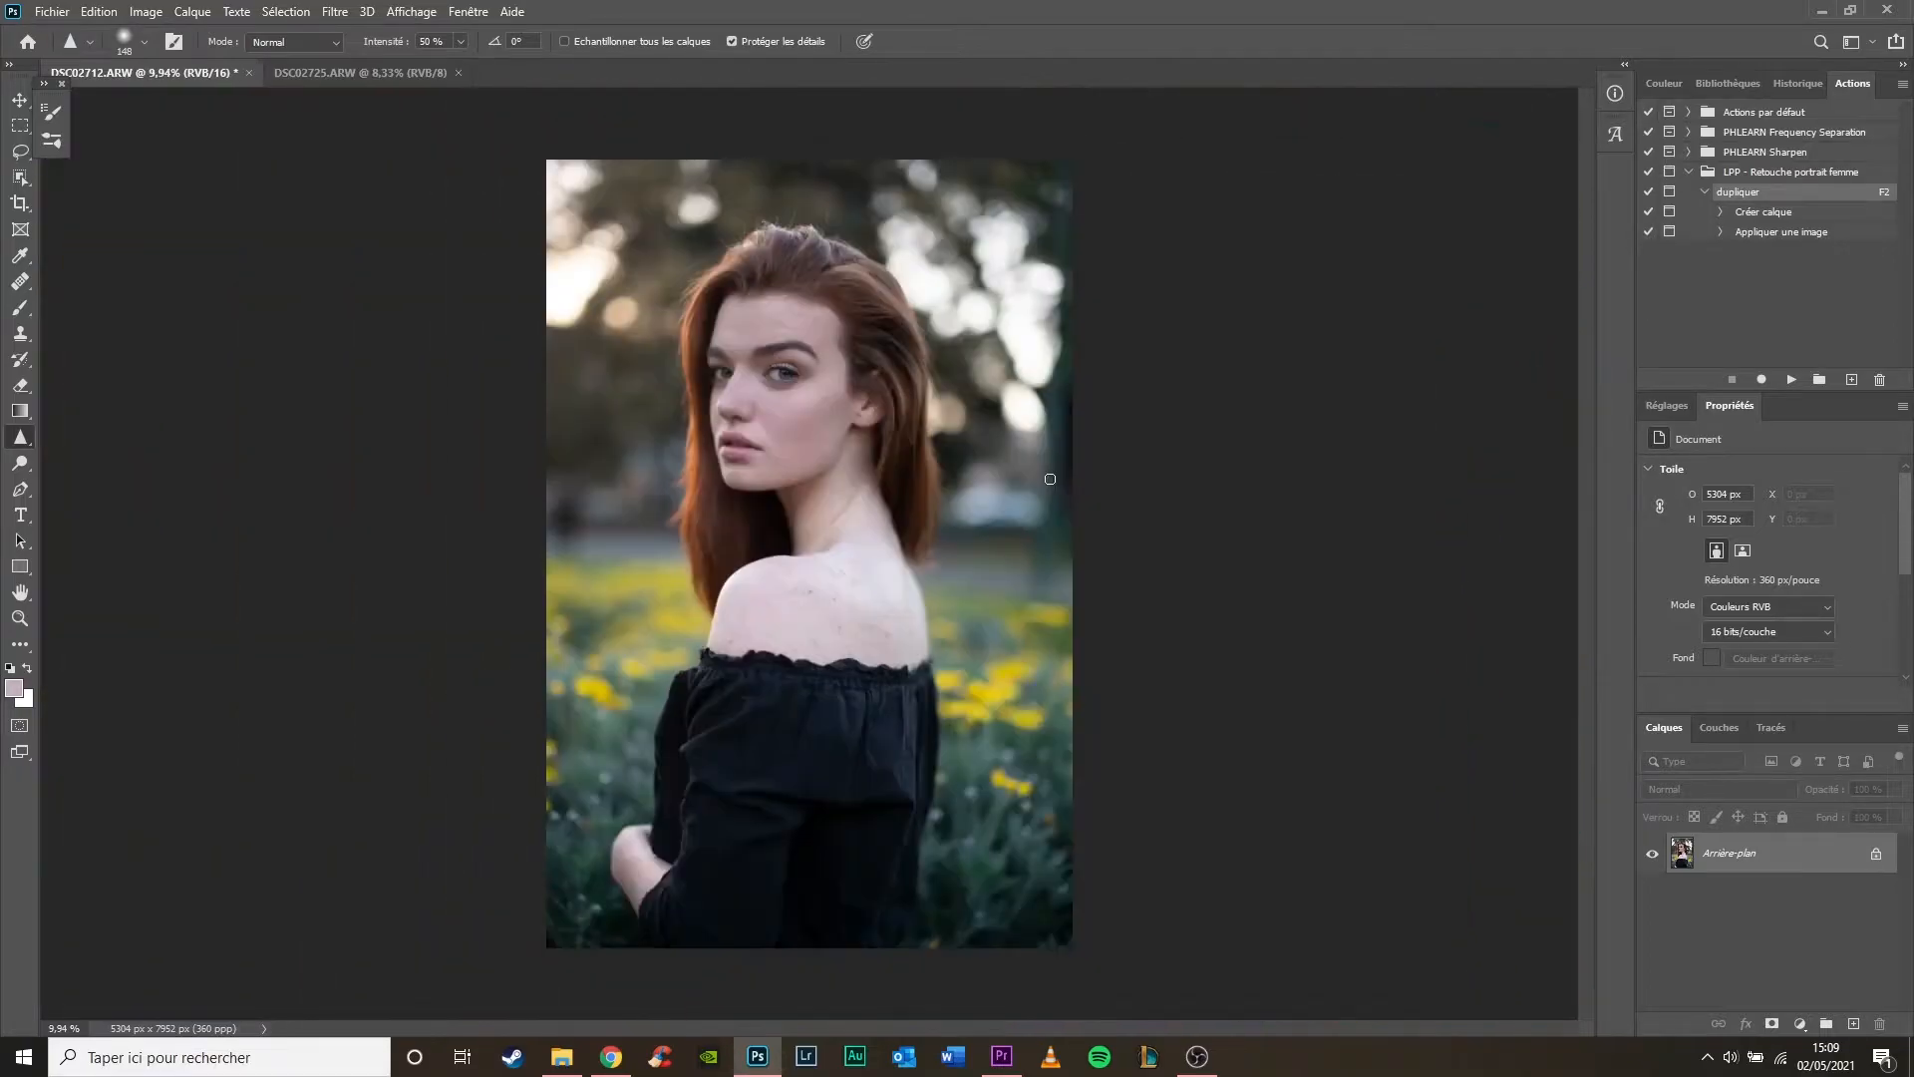
{"action": "scroll", "coordinate": [927, 468], "scroll_direction": "up", "scroll_amount": 7}
{"action": "scroll", "coordinate": [601, 382], "scroll_direction": "up", "scroll_amount": 5}
{"action": "left_click_drag", "start_coordinate": [594, 325], "coordinate": [1222, 671]}
{"action": "scroll", "coordinate": [1047, 545], "scroll_direction": "down", "scroll_amount": 6}
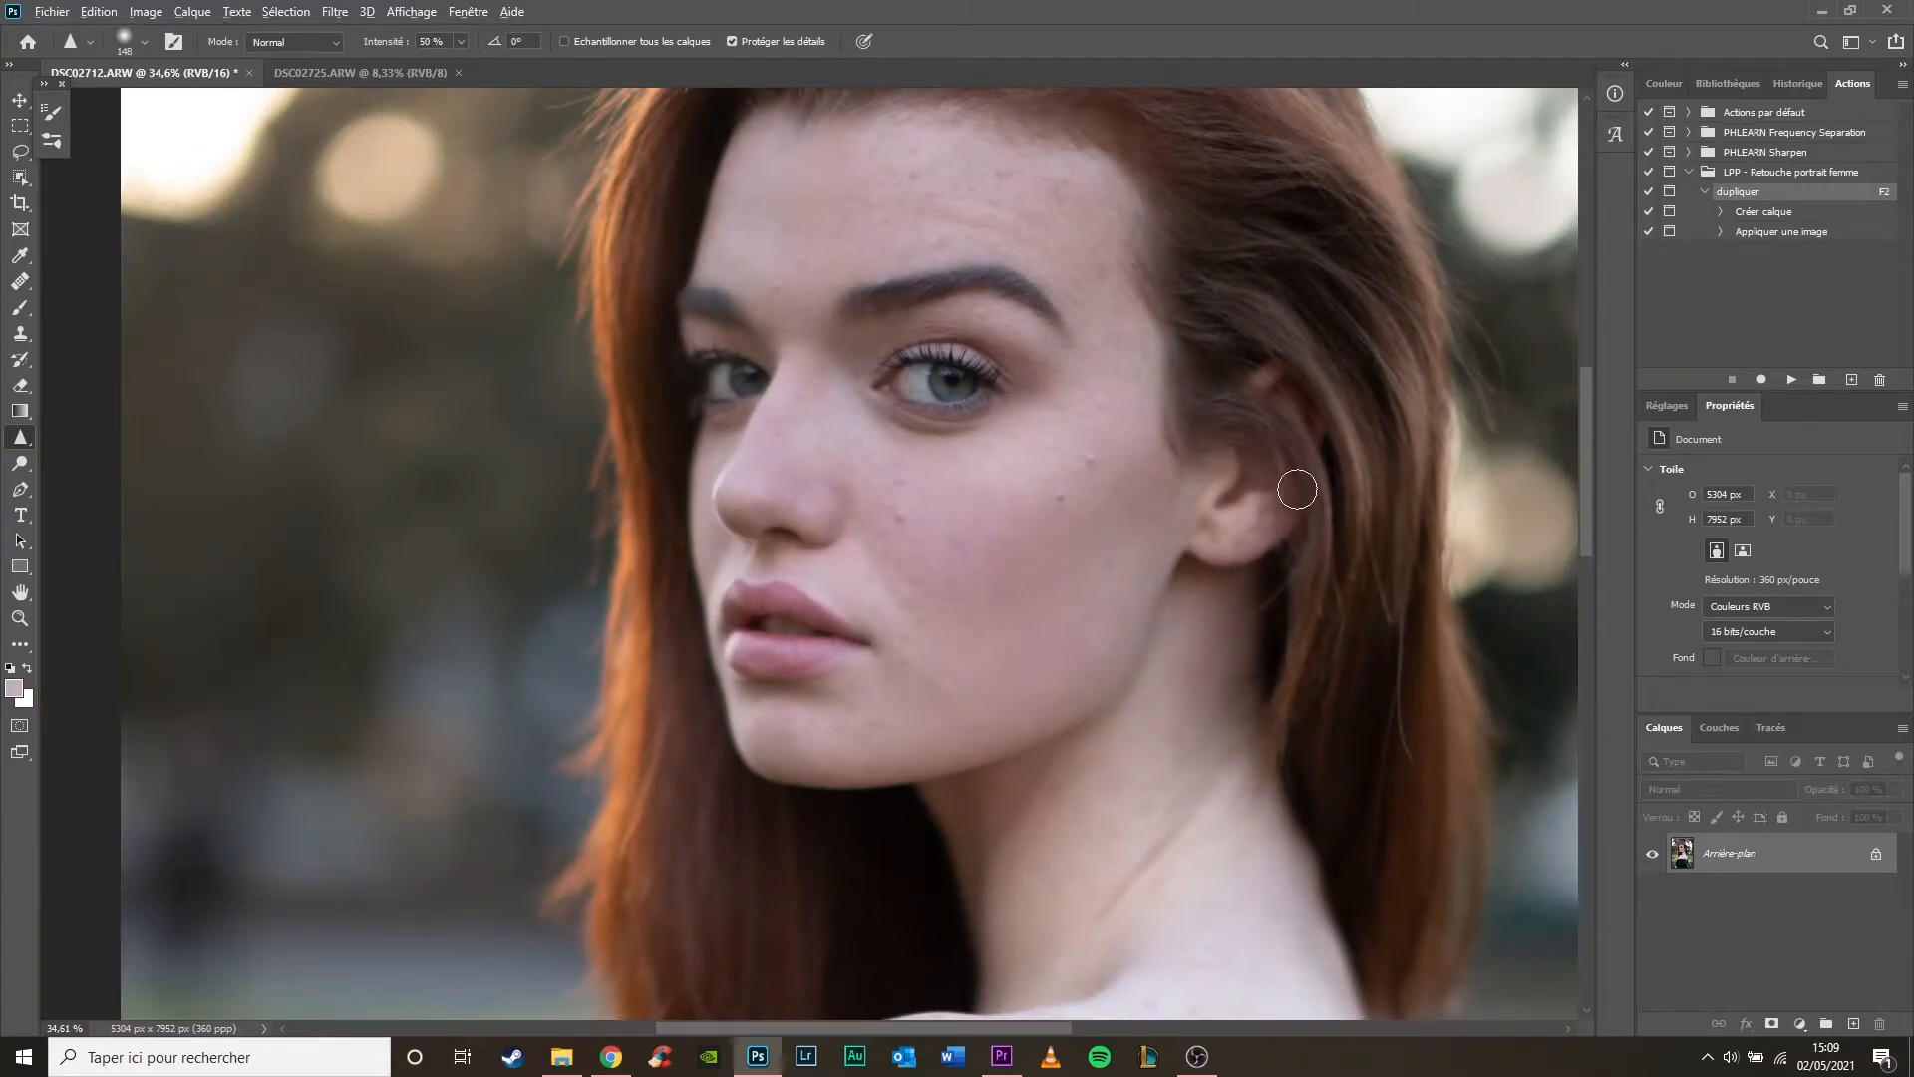
{"action": "scroll", "coordinate": [977, 481], "scroll_direction": "up", "scroll_amount": 5}
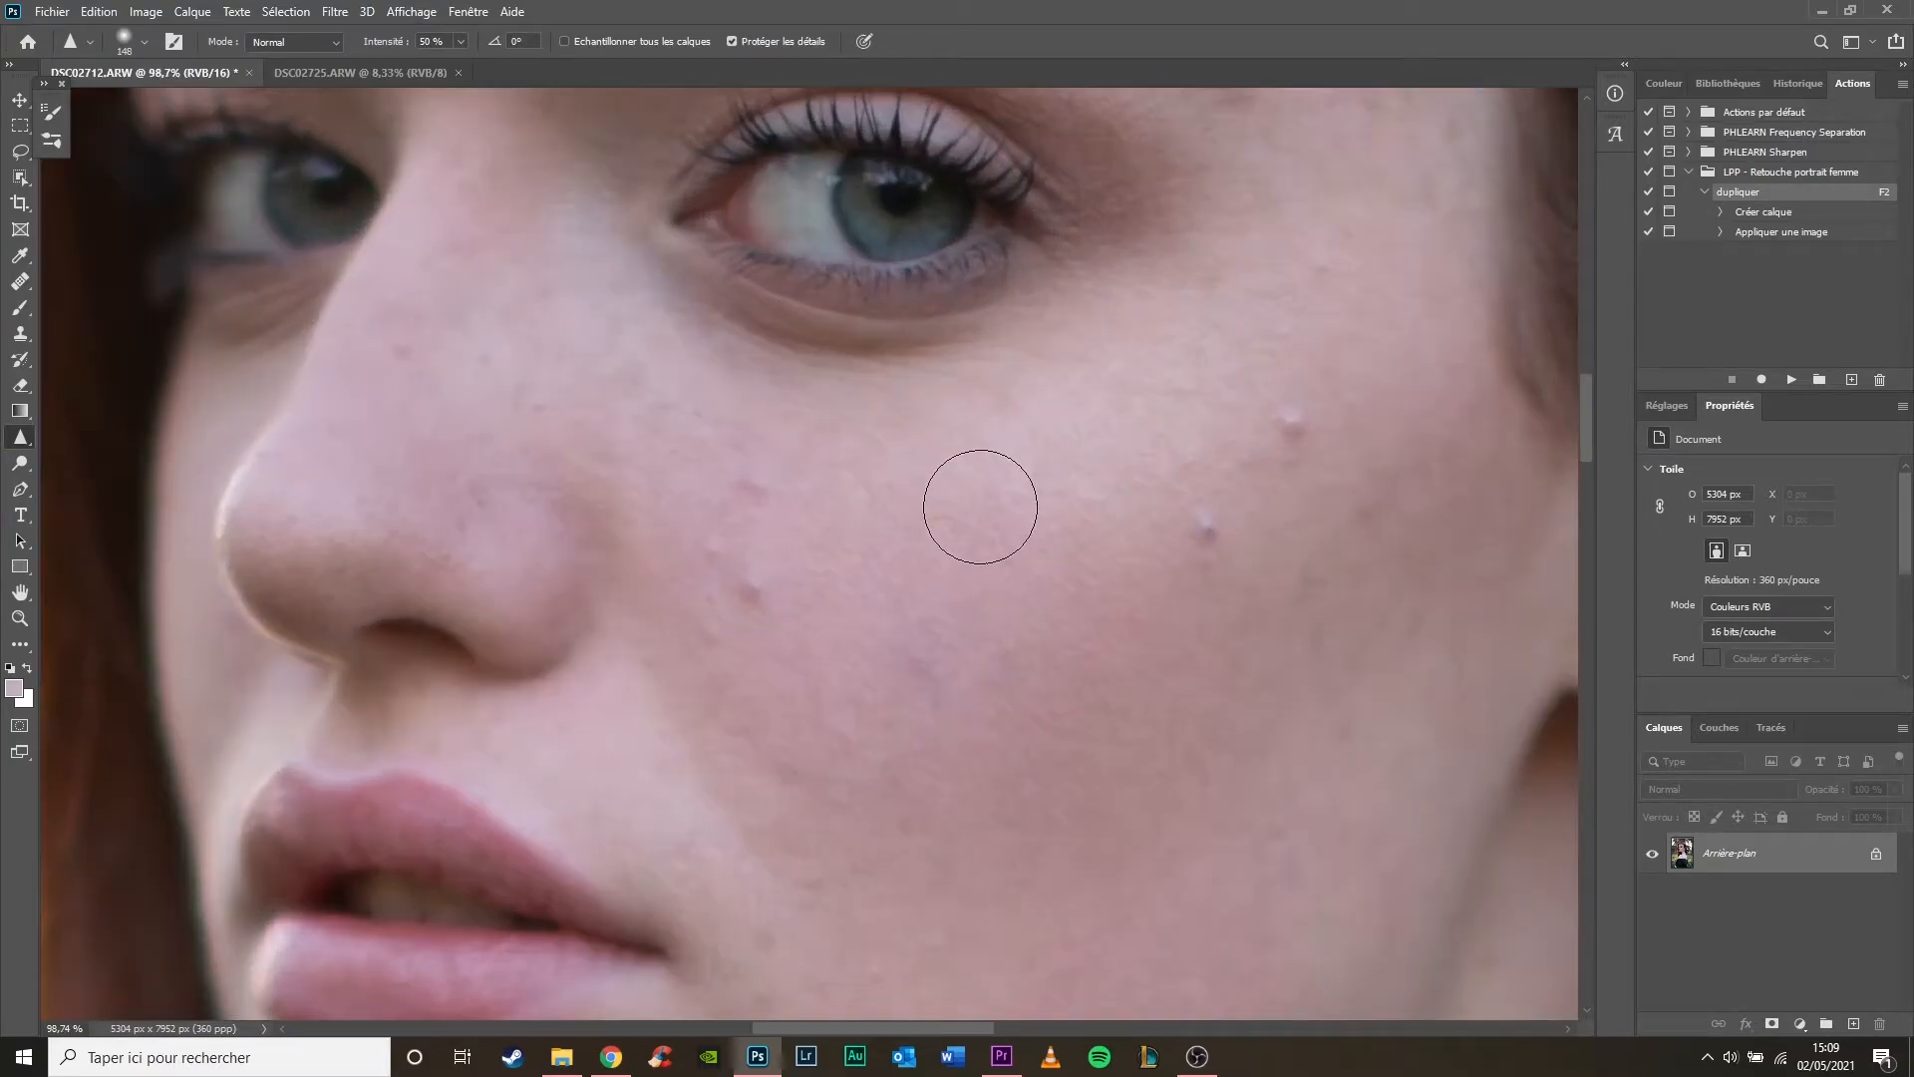
{"action": "scroll", "coordinate": [980, 507], "scroll_direction": "down", "scroll_amount": 6}
{"action": "scroll", "coordinate": [978, 504], "scroll_direction": "up", "scroll_amount": 6}
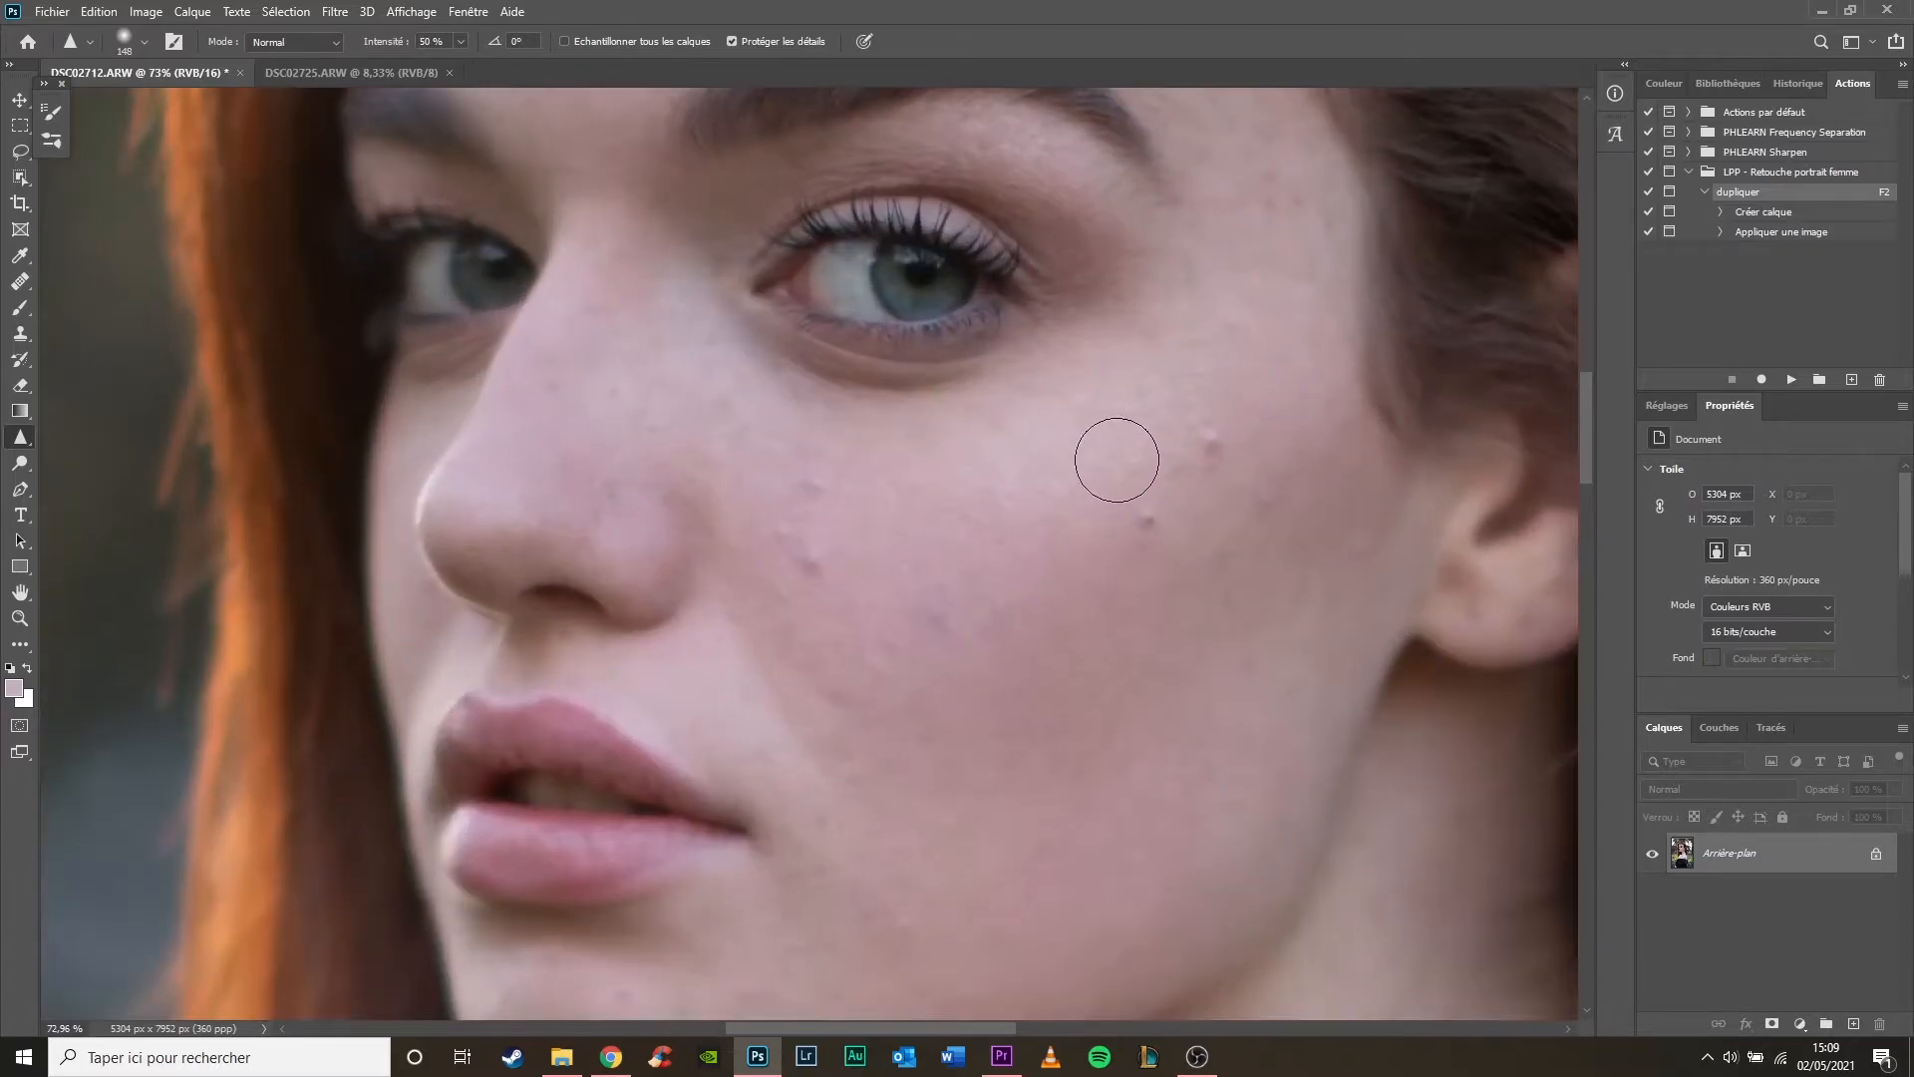
{"action": "left_click_drag", "start_coordinate": [1166, 431], "coordinate": [916, 351]}
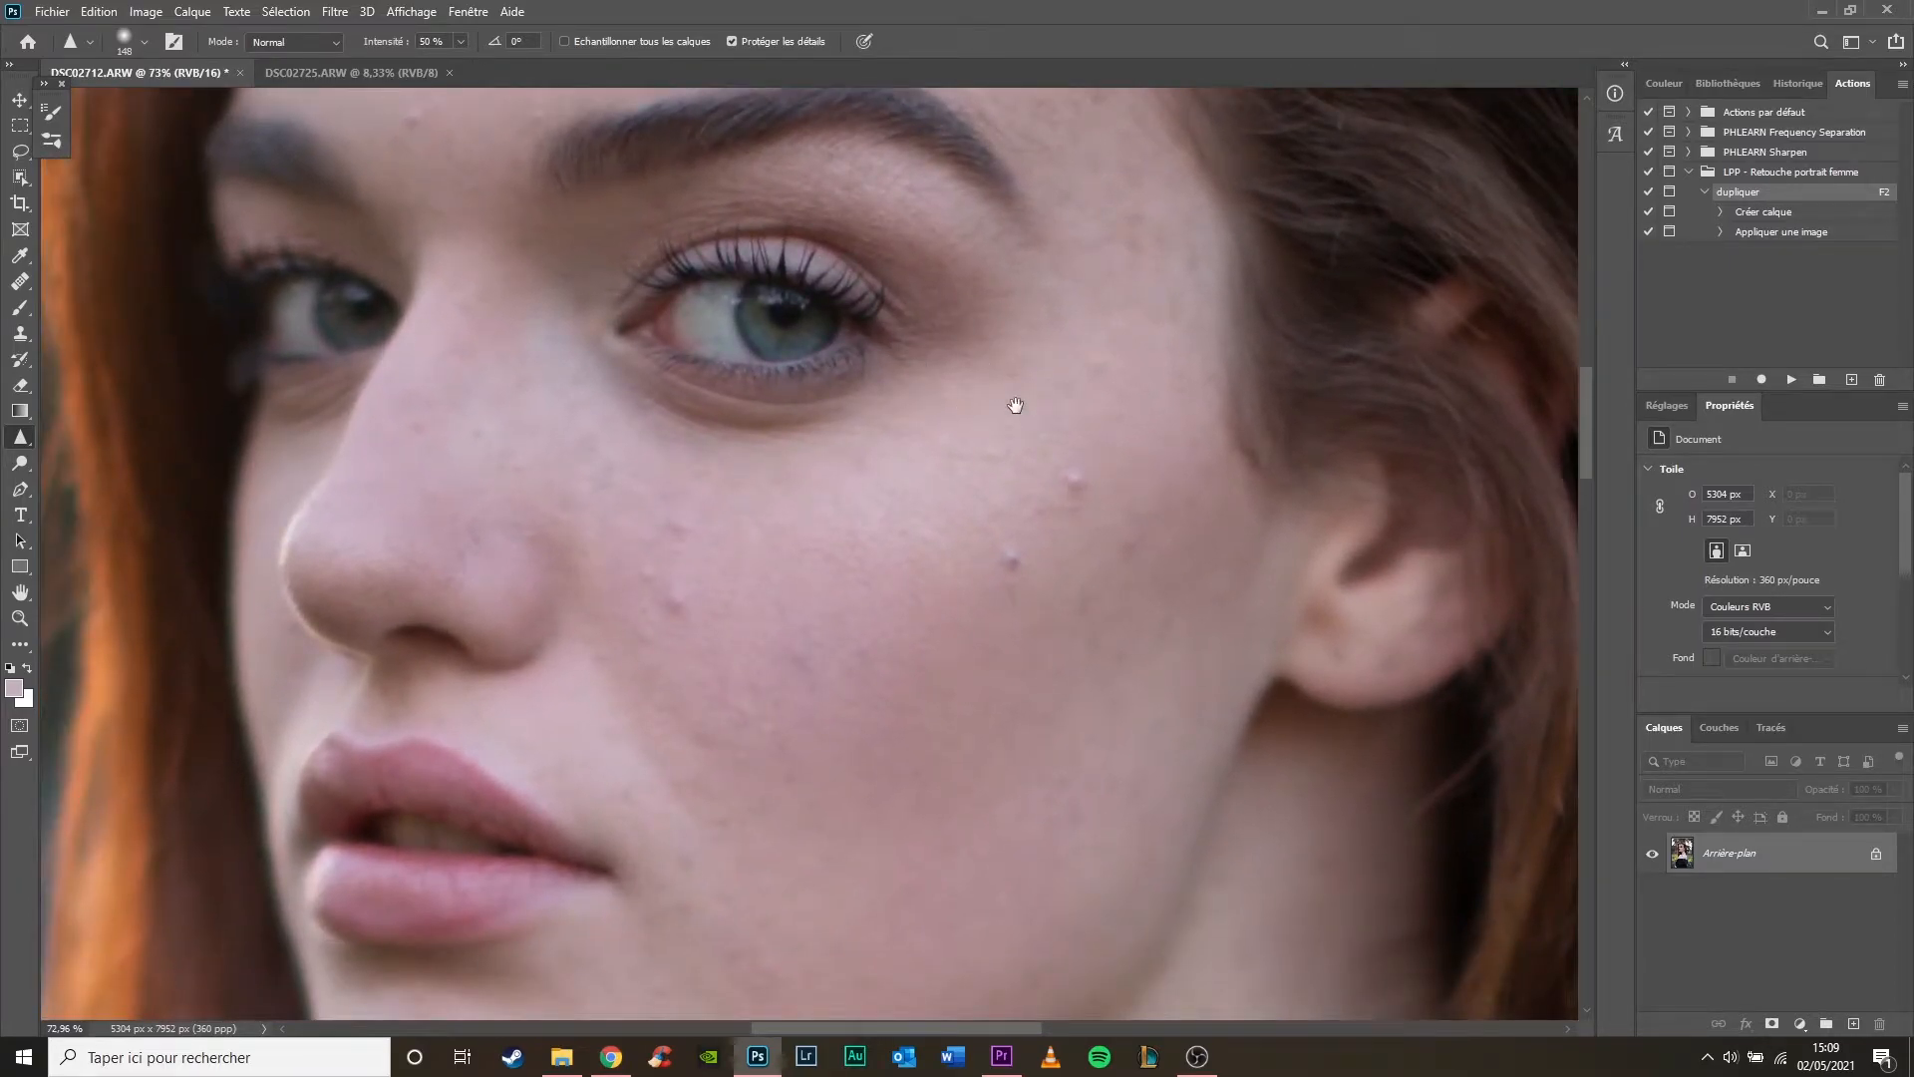
{"action": "left_click_drag", "start_coordinate": [689, 542], "coordinate": [744, 175]}
{"action": "left_click_drag", "start_coordinate": [1159, 362], "coordinate": [872, 826]}
{"action": "mouse_move", "coordinate": [476, 417]}
{"action": "left_mouse_down"}
{"action": "mouse_move", "coordinate": [1093, 389]}
{"action": "mouse_move", "coordinate": [645, 400]}
{"action": "left_mouse_up"}
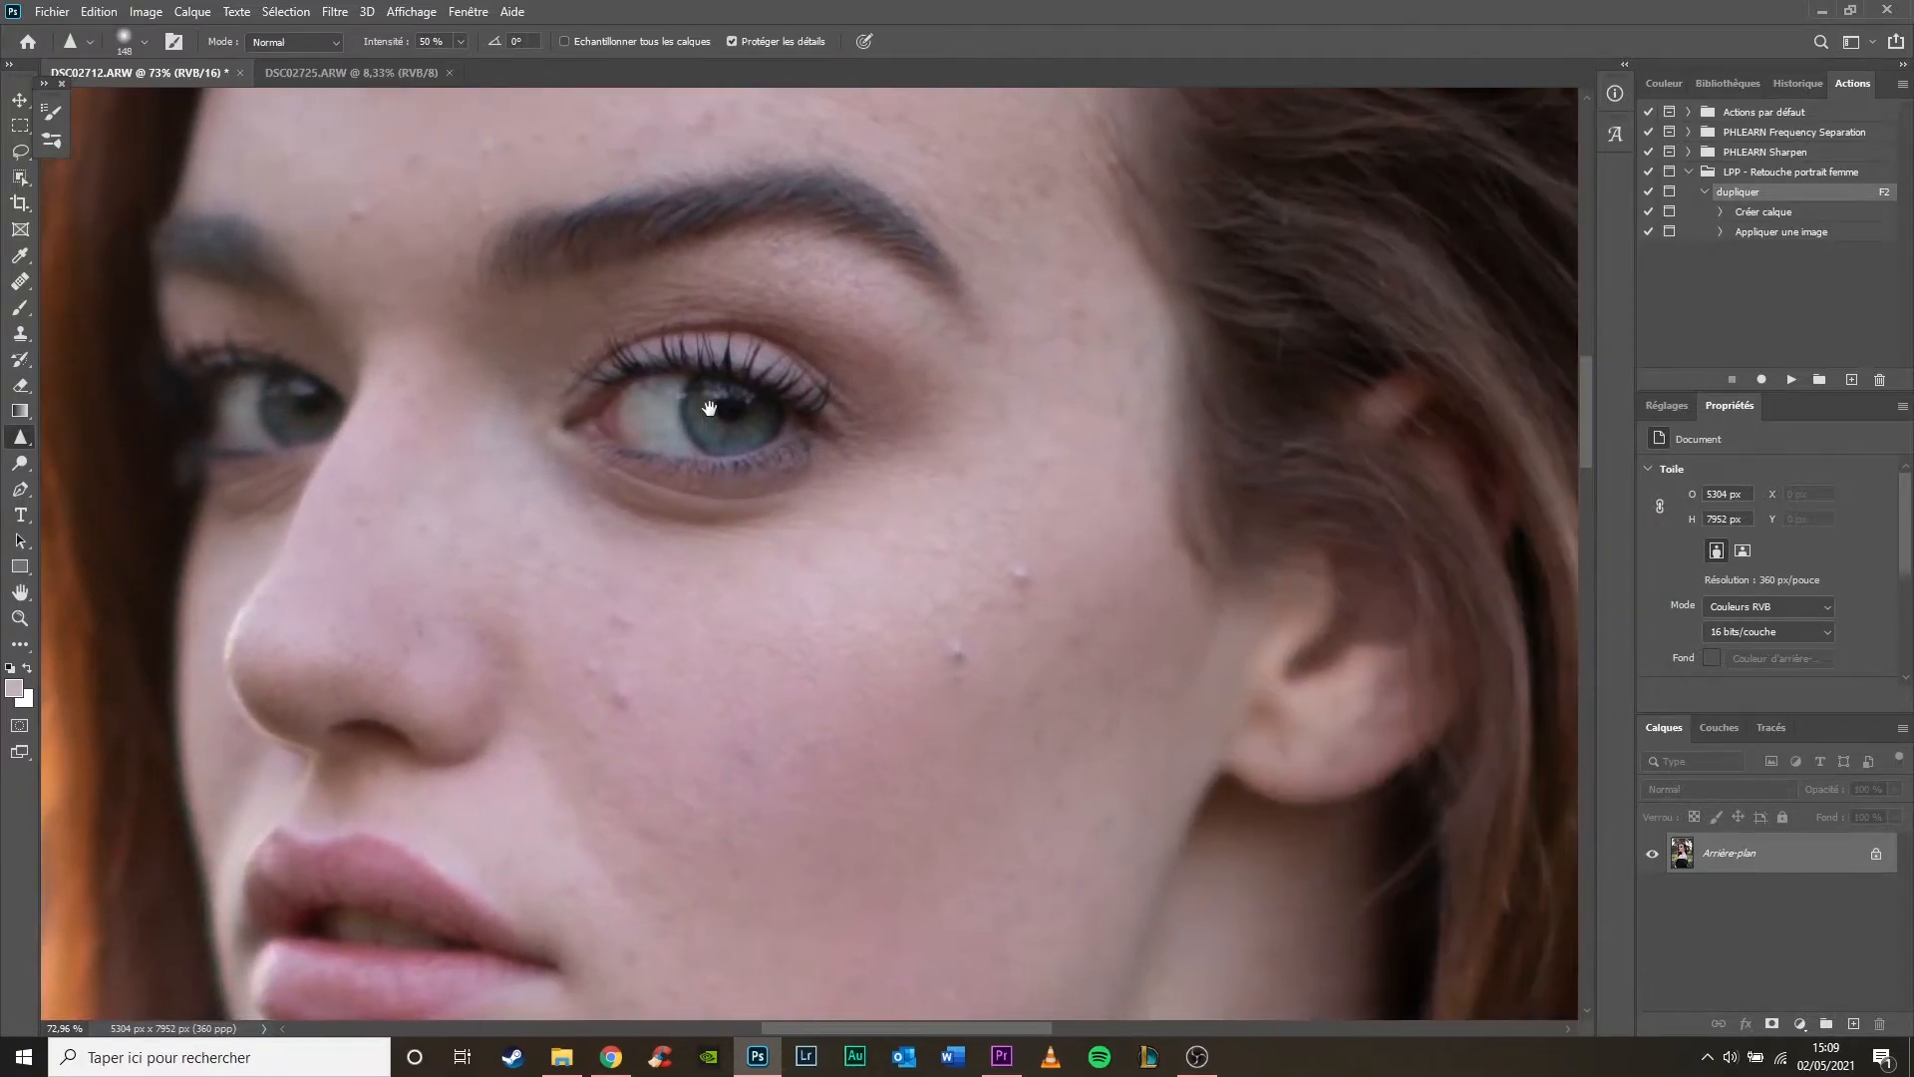
Try several larger and smaller diameters for the brush tip over the cheek, ending at 124 px
{"action": "mouse_move", "coordinate": [869, 529]}
{"action": "left_mouse_down"}
{"action": "mouse_move", "coordinate": [1128, 493]}
{"action": "mouse_move", "coordinate": [846, 530]}
{"action": "mouse_move", "coordinate": [1169, 484]}
{"action": "mouse_move", "coordinate": [799, 525]}
{"action": "mouse_move", "coordinate": [1087, 498]}
{"action": "mouse_move", "coordinate": [828, 551]}
{"action": "left_mouse_up"}
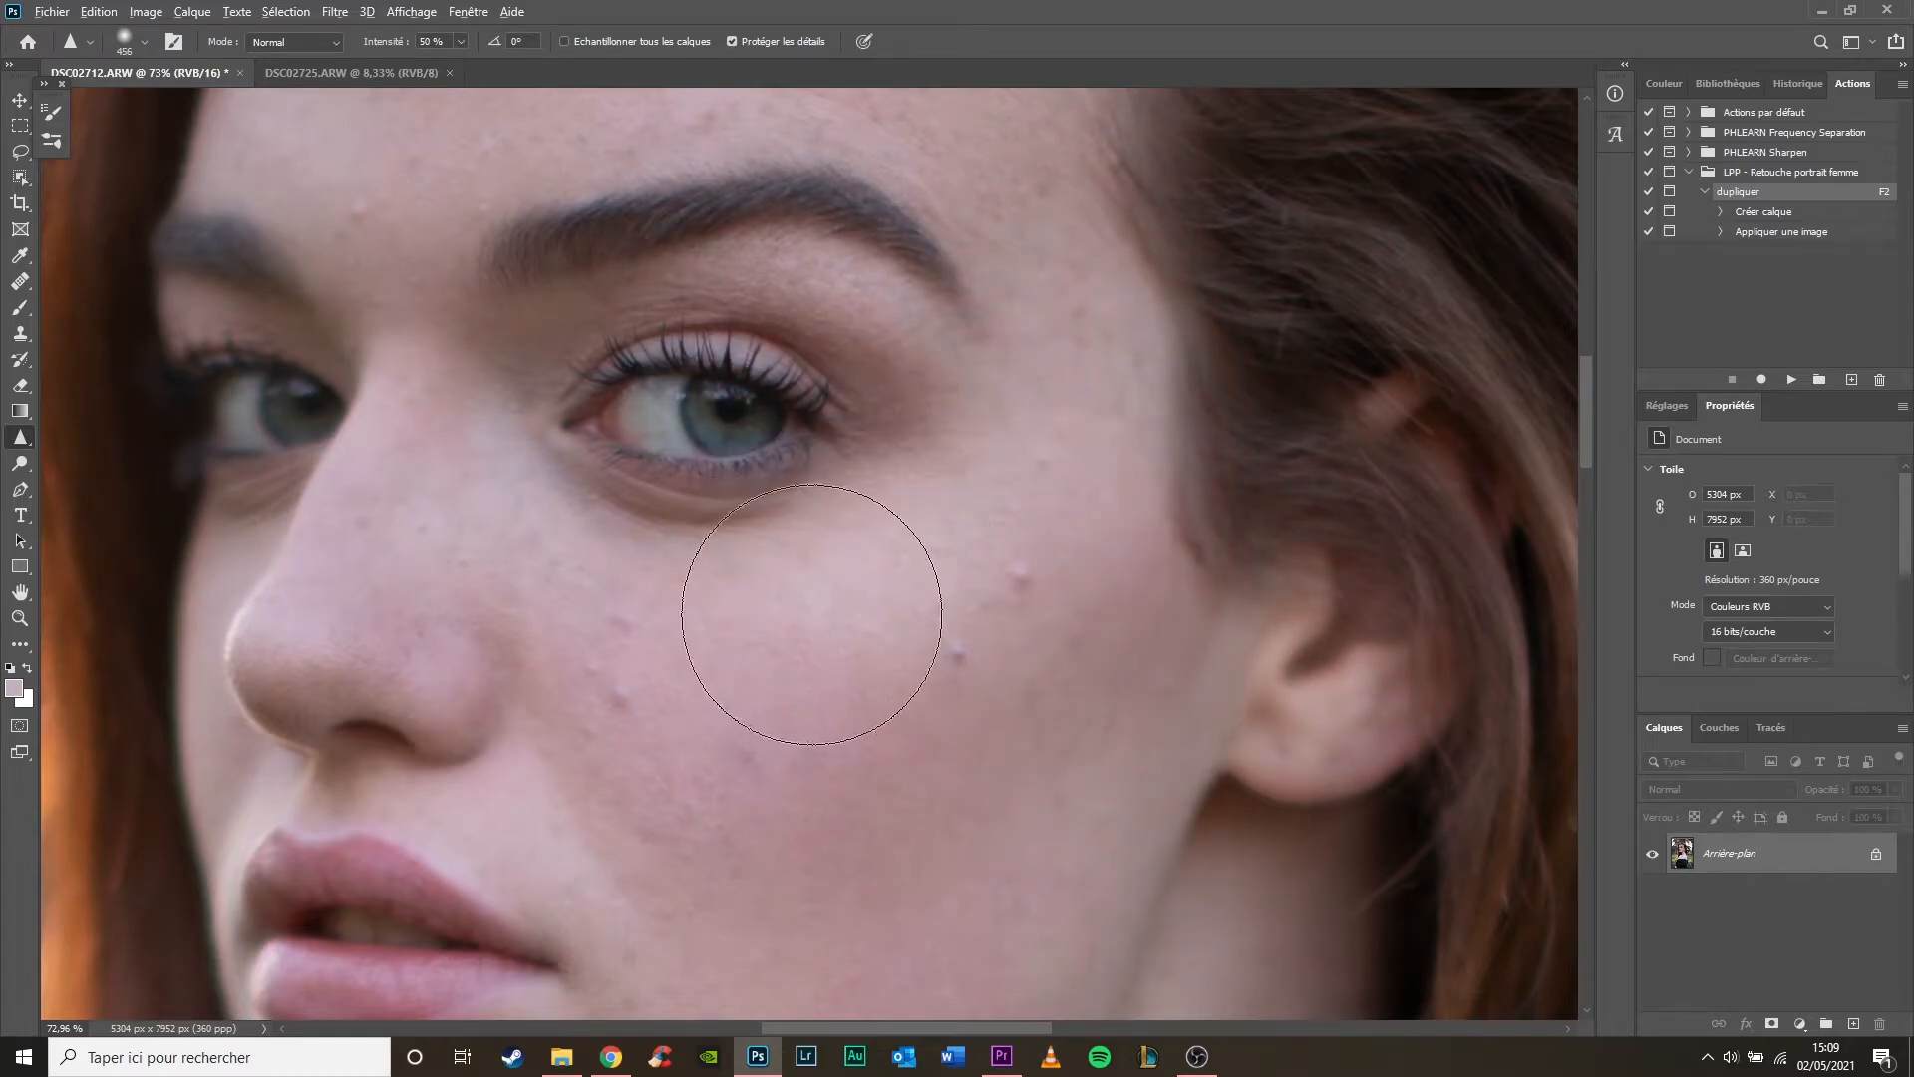
{"action": "mouse_move", "coordinate": [792, 652]}
{"action": "left_mouse_down"}
{"action": "mouse_move", "coordinate": [1098, 632]}
{"action": "mouse_move", "coordinate": [687, 670]}
{"action": "left_mouse_up"}
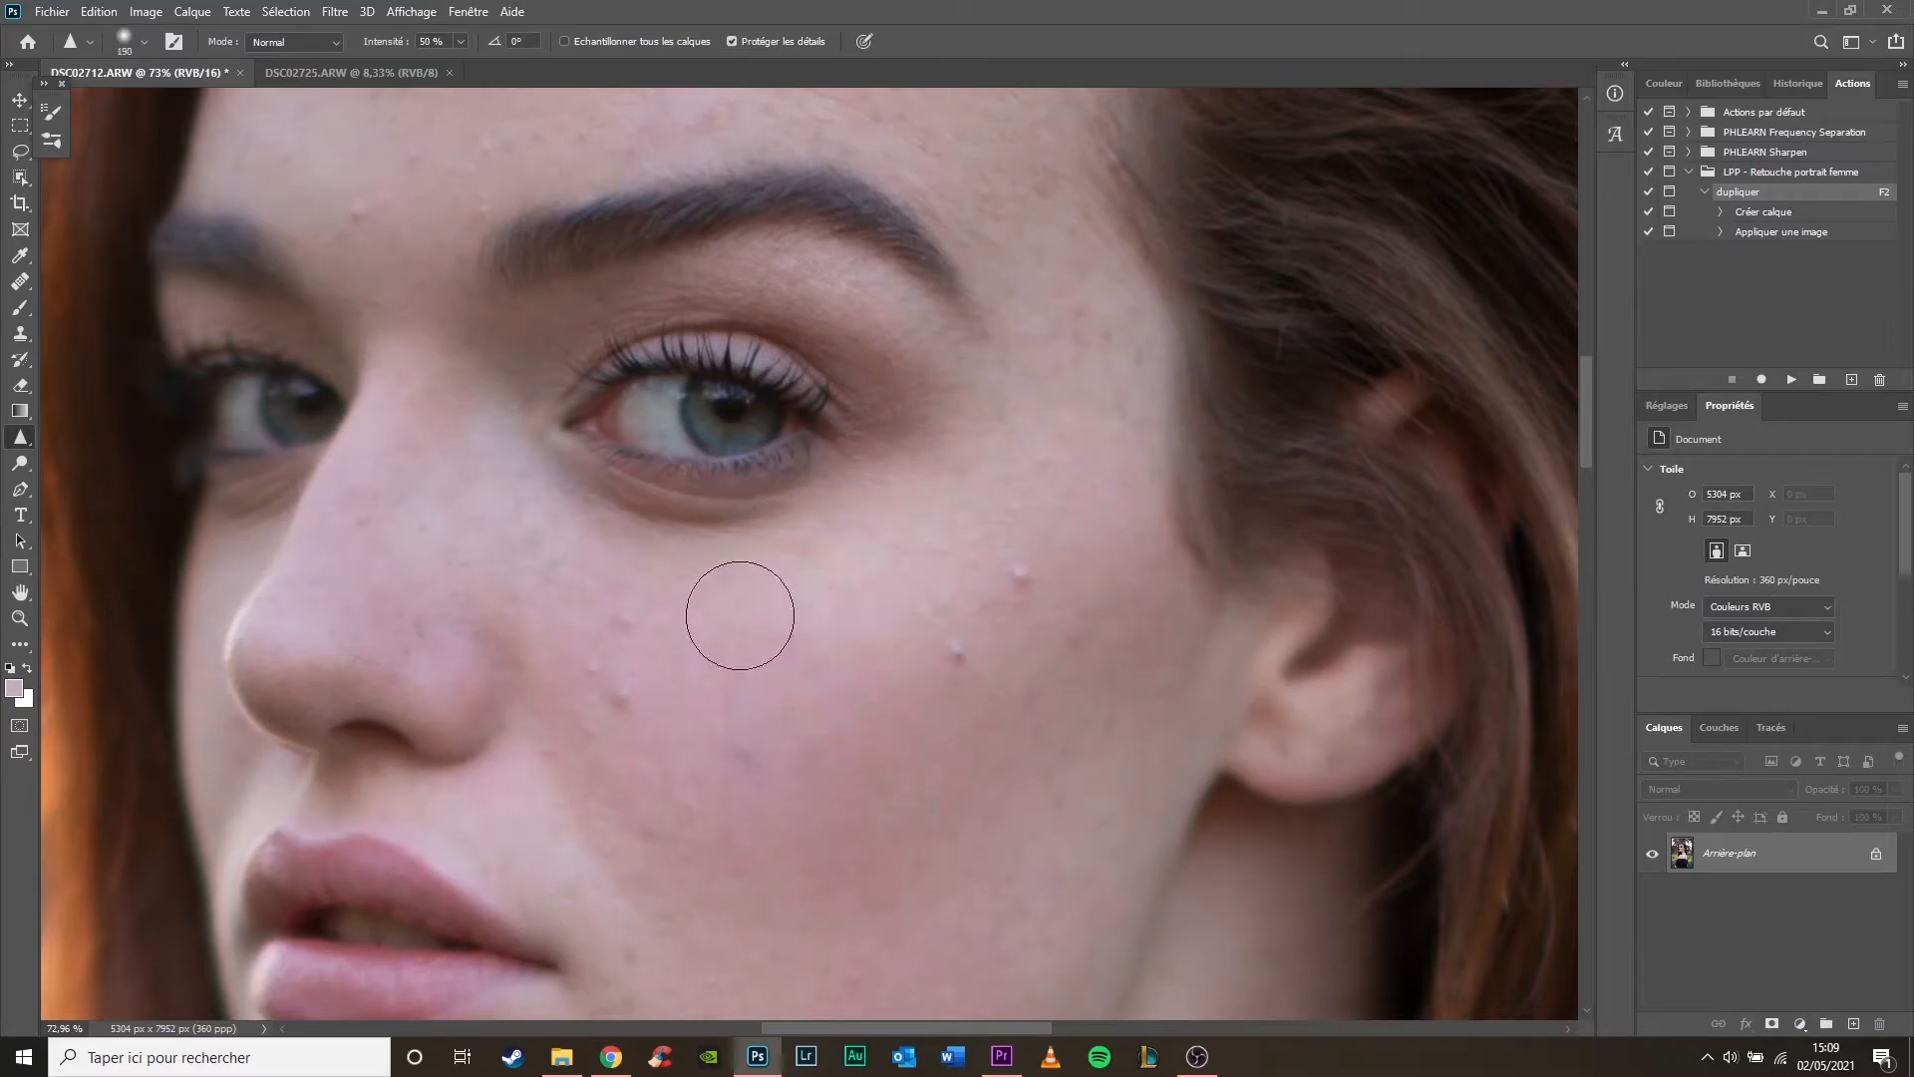
{"action": "left_click_drag", "start_coordinate": [692, 577], "coordinate": [689, 594]}
{"action": "mouse_move", "coordinate": [999, 547]}
{"action": "left_mouse_down"}
{"action": "mouse_move", "coordinate": [979, 550]}
{"action": "mouse_move", "coordinate": [1002, 581]}
{"action": "left_mouse_up"}
{"action": "left_click_drag", "start_coordinate": [616, 507], "coordinate": [643, 506]}
{"action": "left_click_drag", "start_coordinate": [870, 595], "coordinate": [870, 598]}
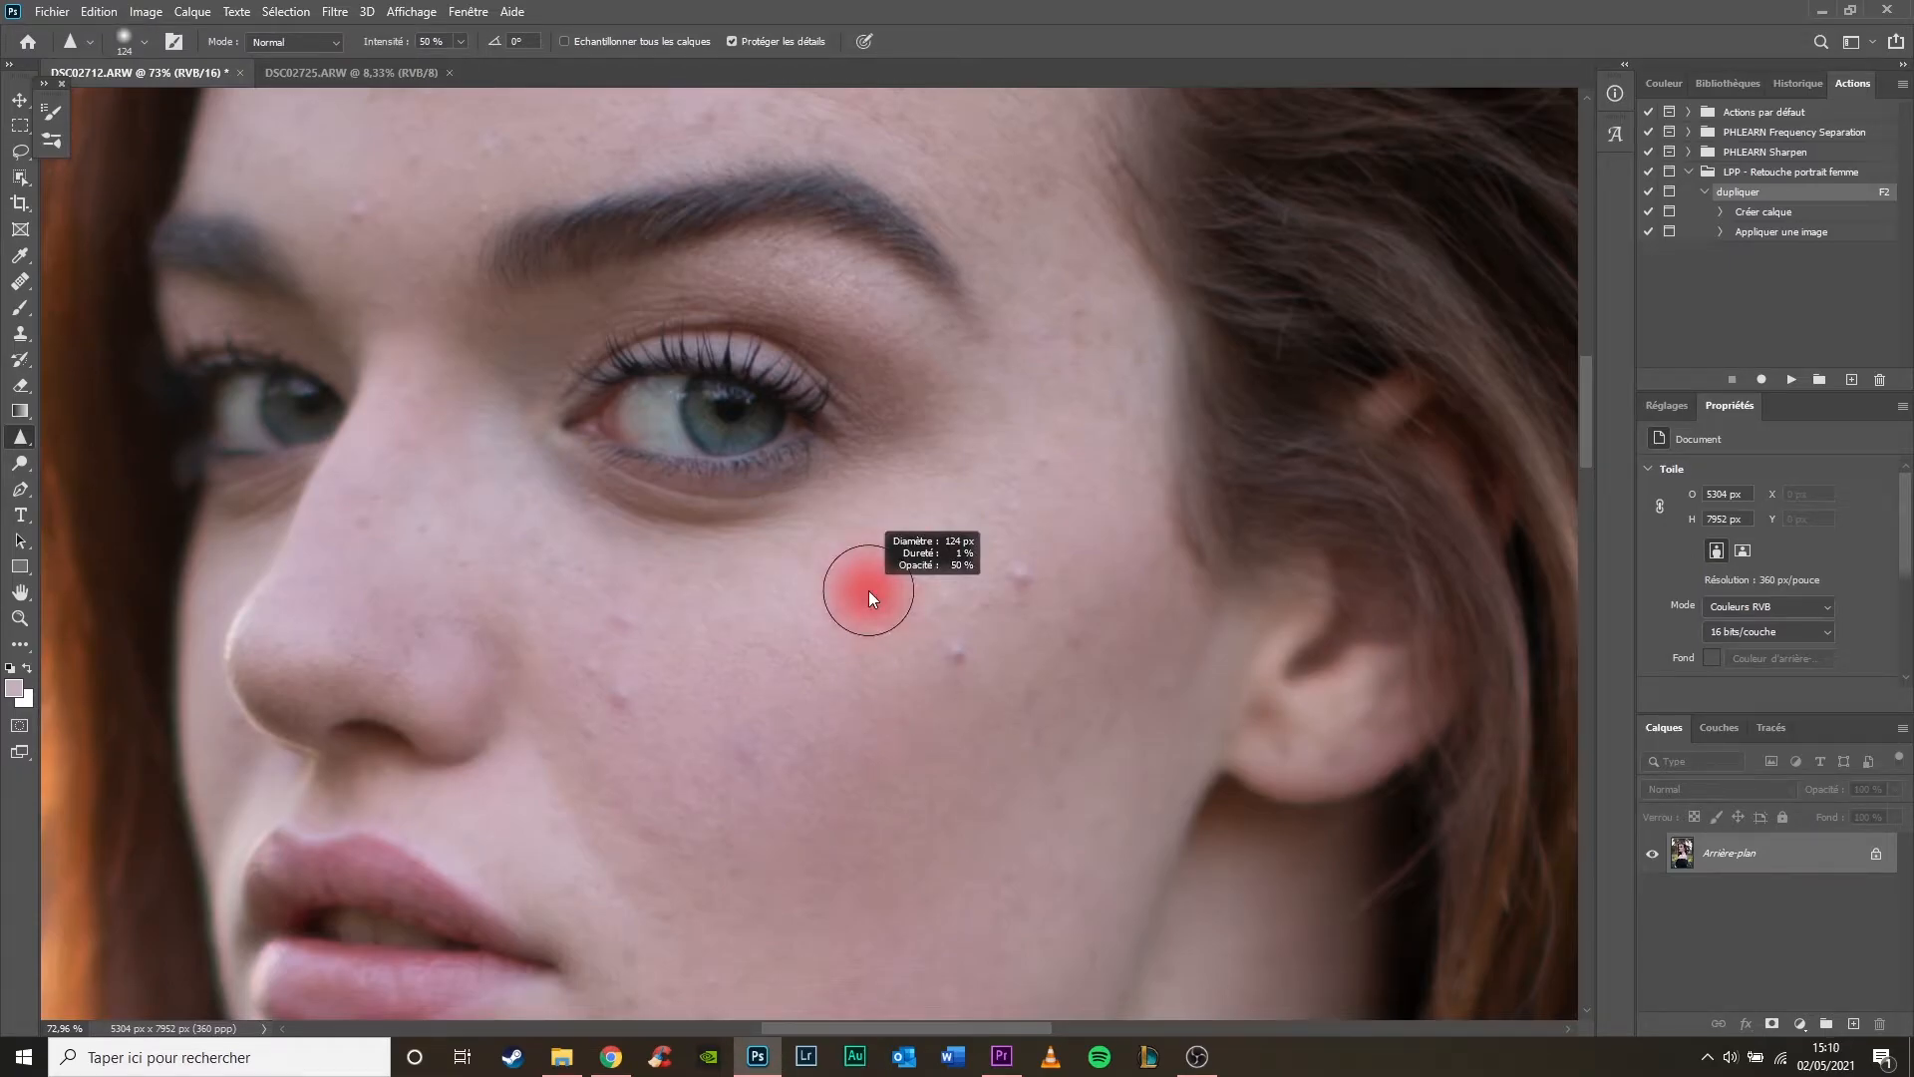
Try harder and softer brush edges over the cheek, ending with a 141 px diameter and 0% hardness
{"action": "mouse_move", "coordinate": [869, 590]}
{"action": "left_mouse_down"}
{"action": "mouse_move", "coordinate": [865, 730]}
{"action": "mouse_move", "coordinate": [865, 583]}
{"action": "left_mouse_up"}
{"action": "left_click_drag", "start_coordinate": [867, 497], "coordinate": [866, 812]}
{"action": "mouse_move", "coordinate": [863, 905]}
{"action": "left_mouse_down"}
{"action": "mouse_move", "coordinate": [859, 967]}
{"action": "mouse_move", "coordinate": [863, 809]}
{"action": "left_mouse_up"}
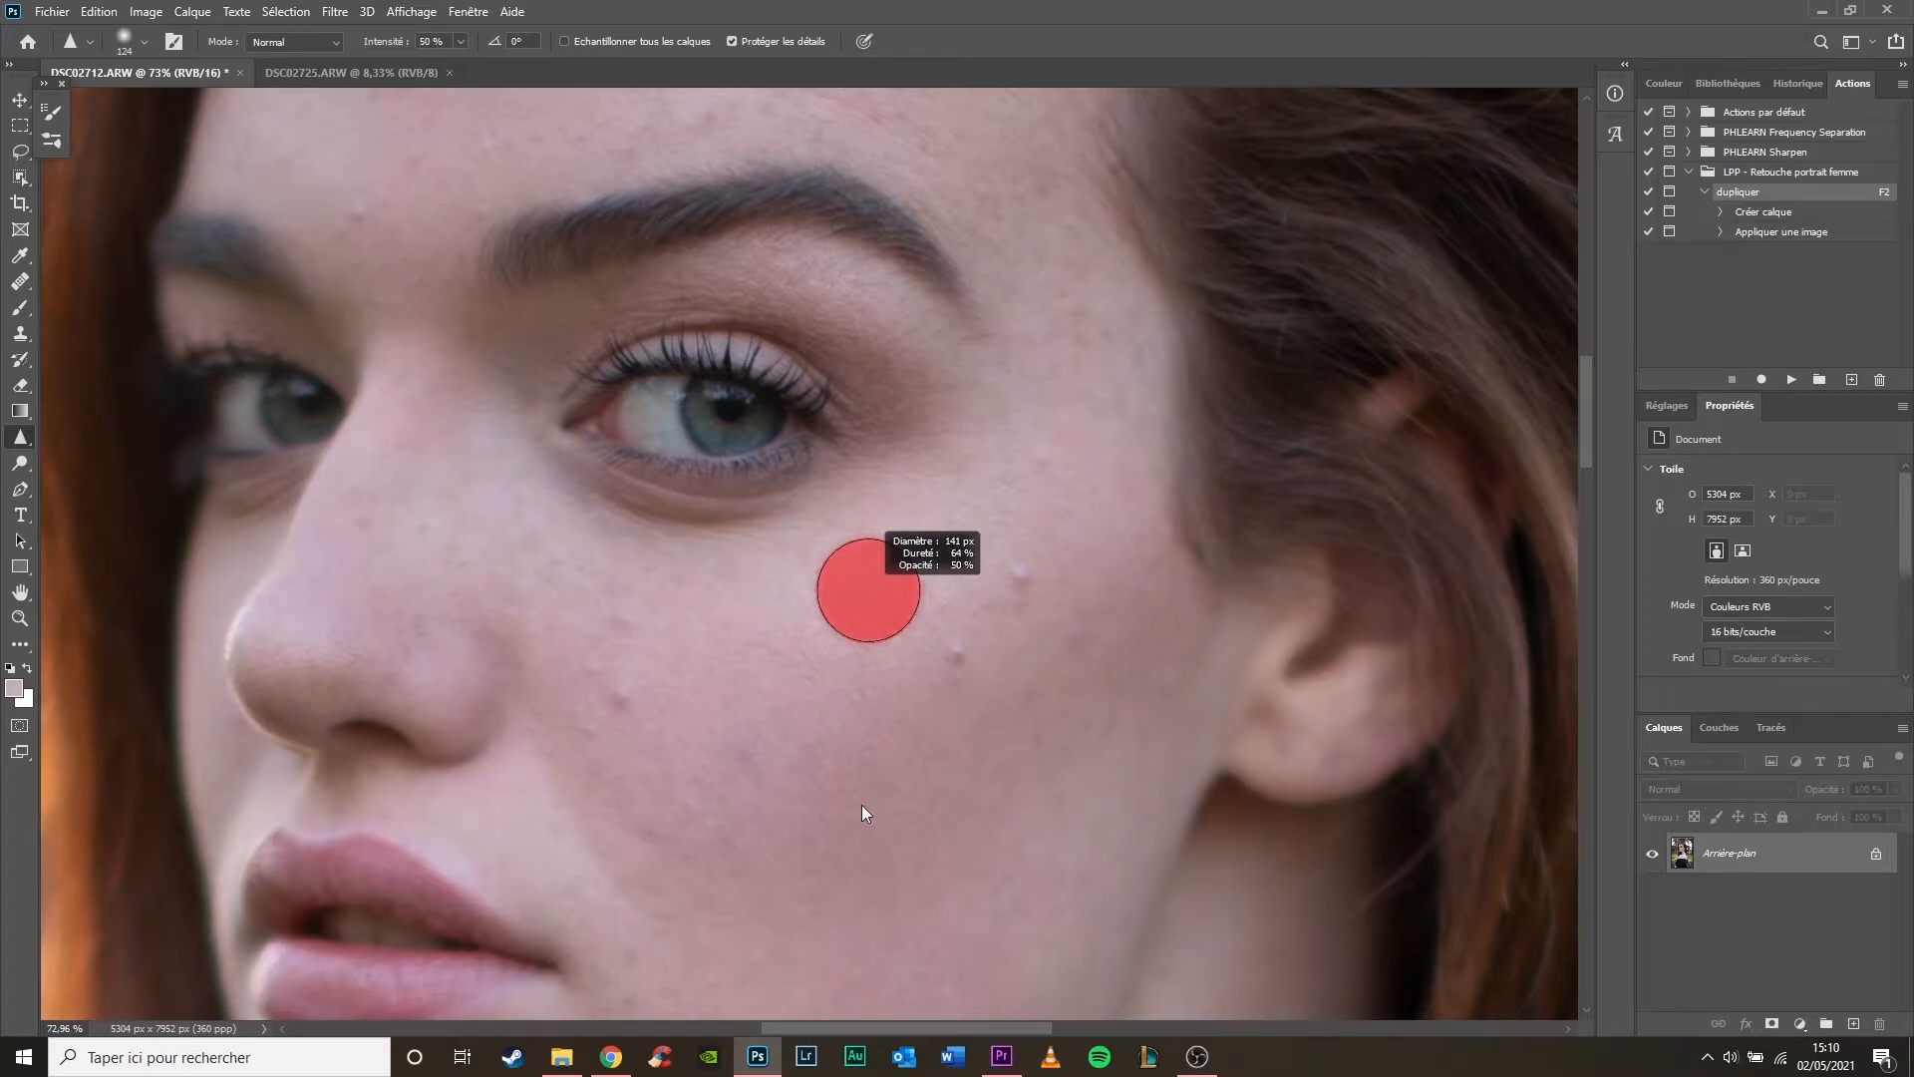
{"action": "left_click_drag", "start_coordinate": [855, 739], "coordinate": [872, 640]}
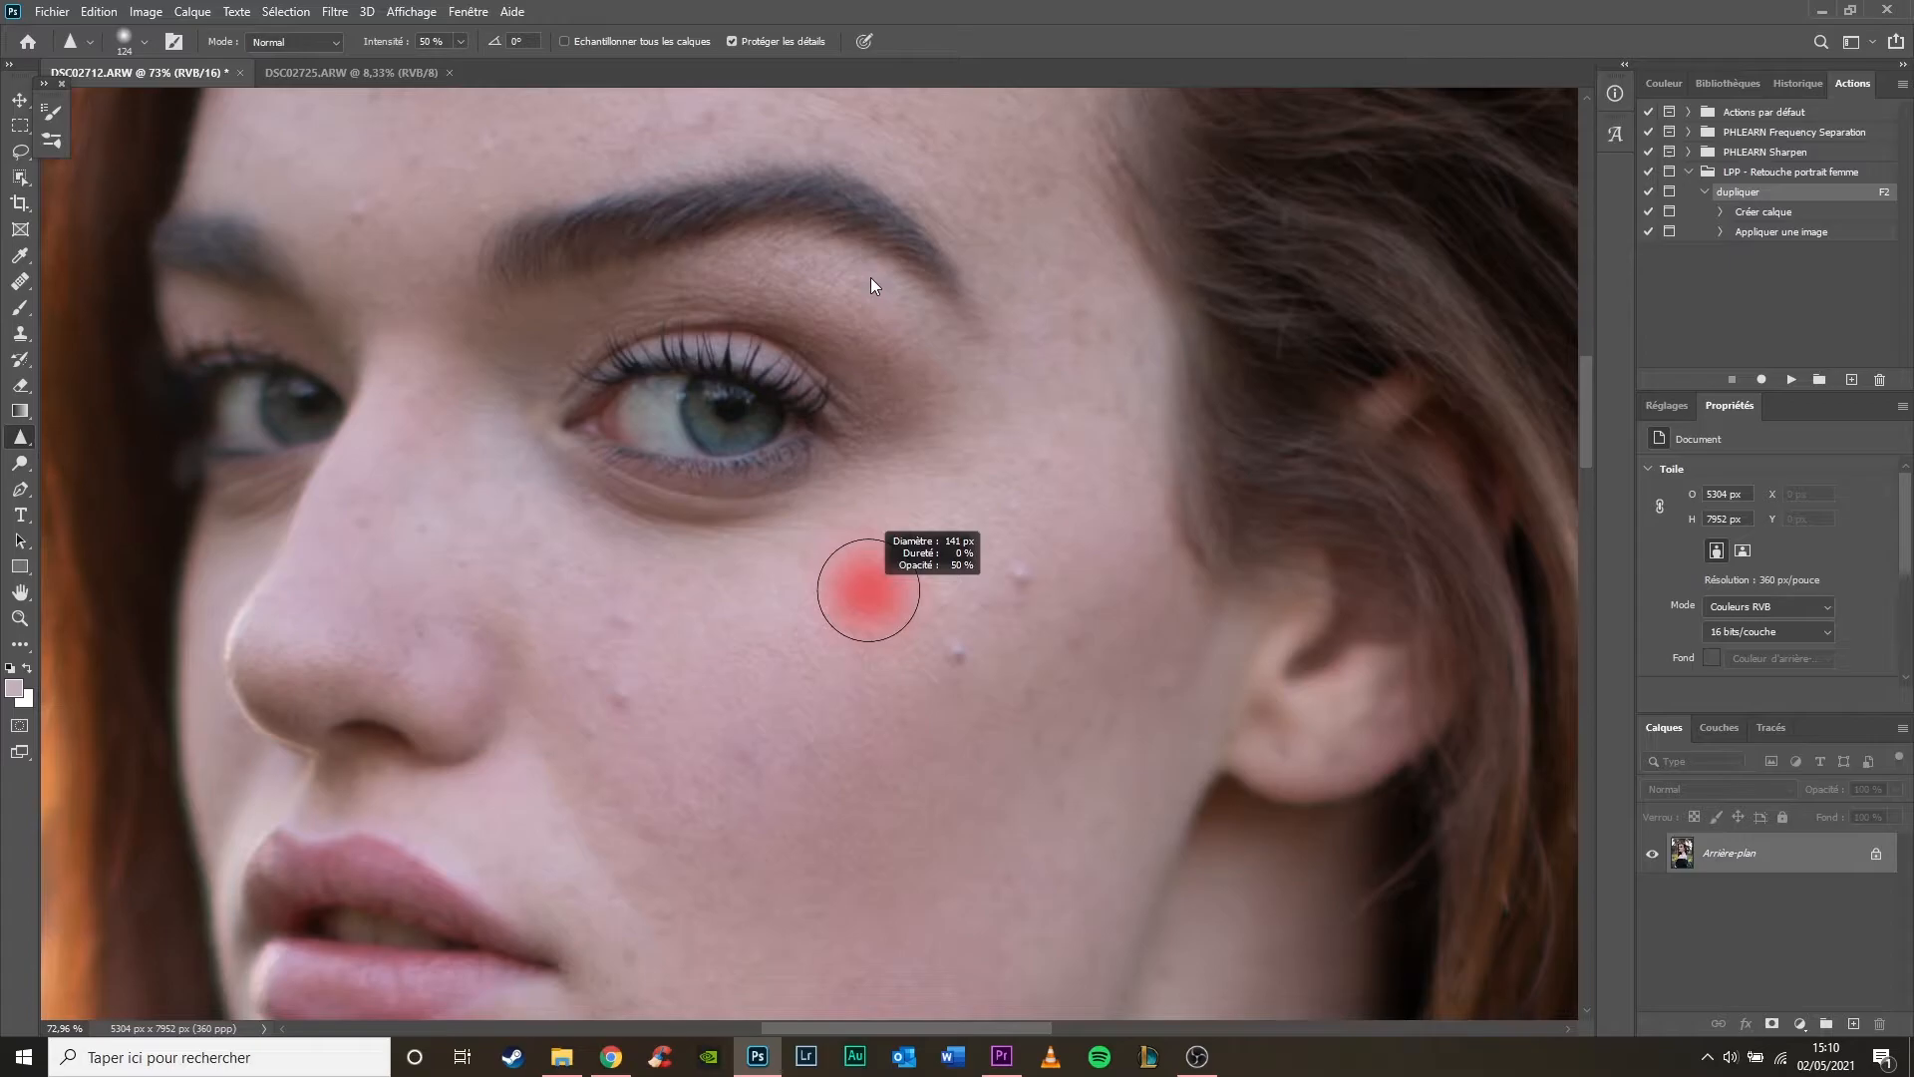
{"action": "left_click_drag", "start_coordinate": [870, 277], "coordinate": [870, 275]}
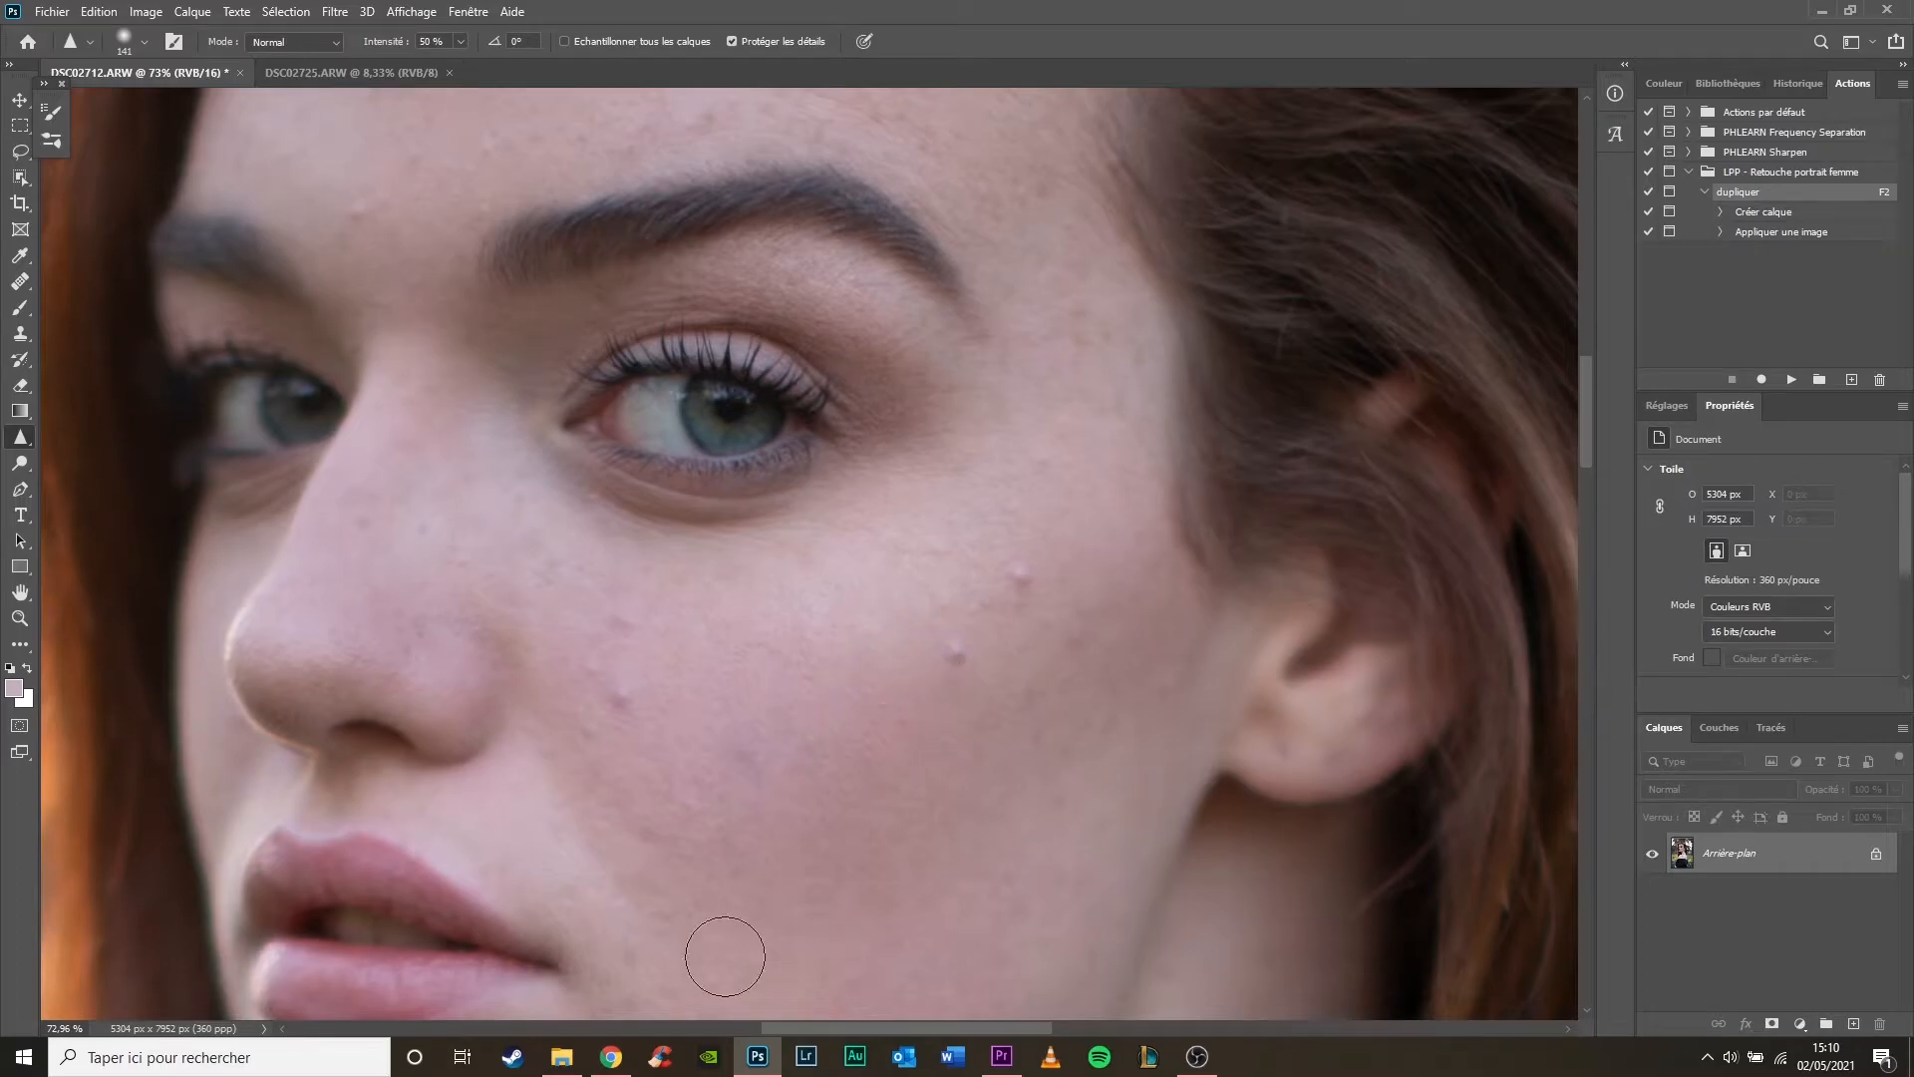
Duplicate the Arrière-plan layer to retouch on a separate copy
{"action": "mouse_move", "coordinate": [754, 1060]}
{"action": "left_click_drag", "start_coordinate": [1730, 855], "coordinate": [1852, 1022]}
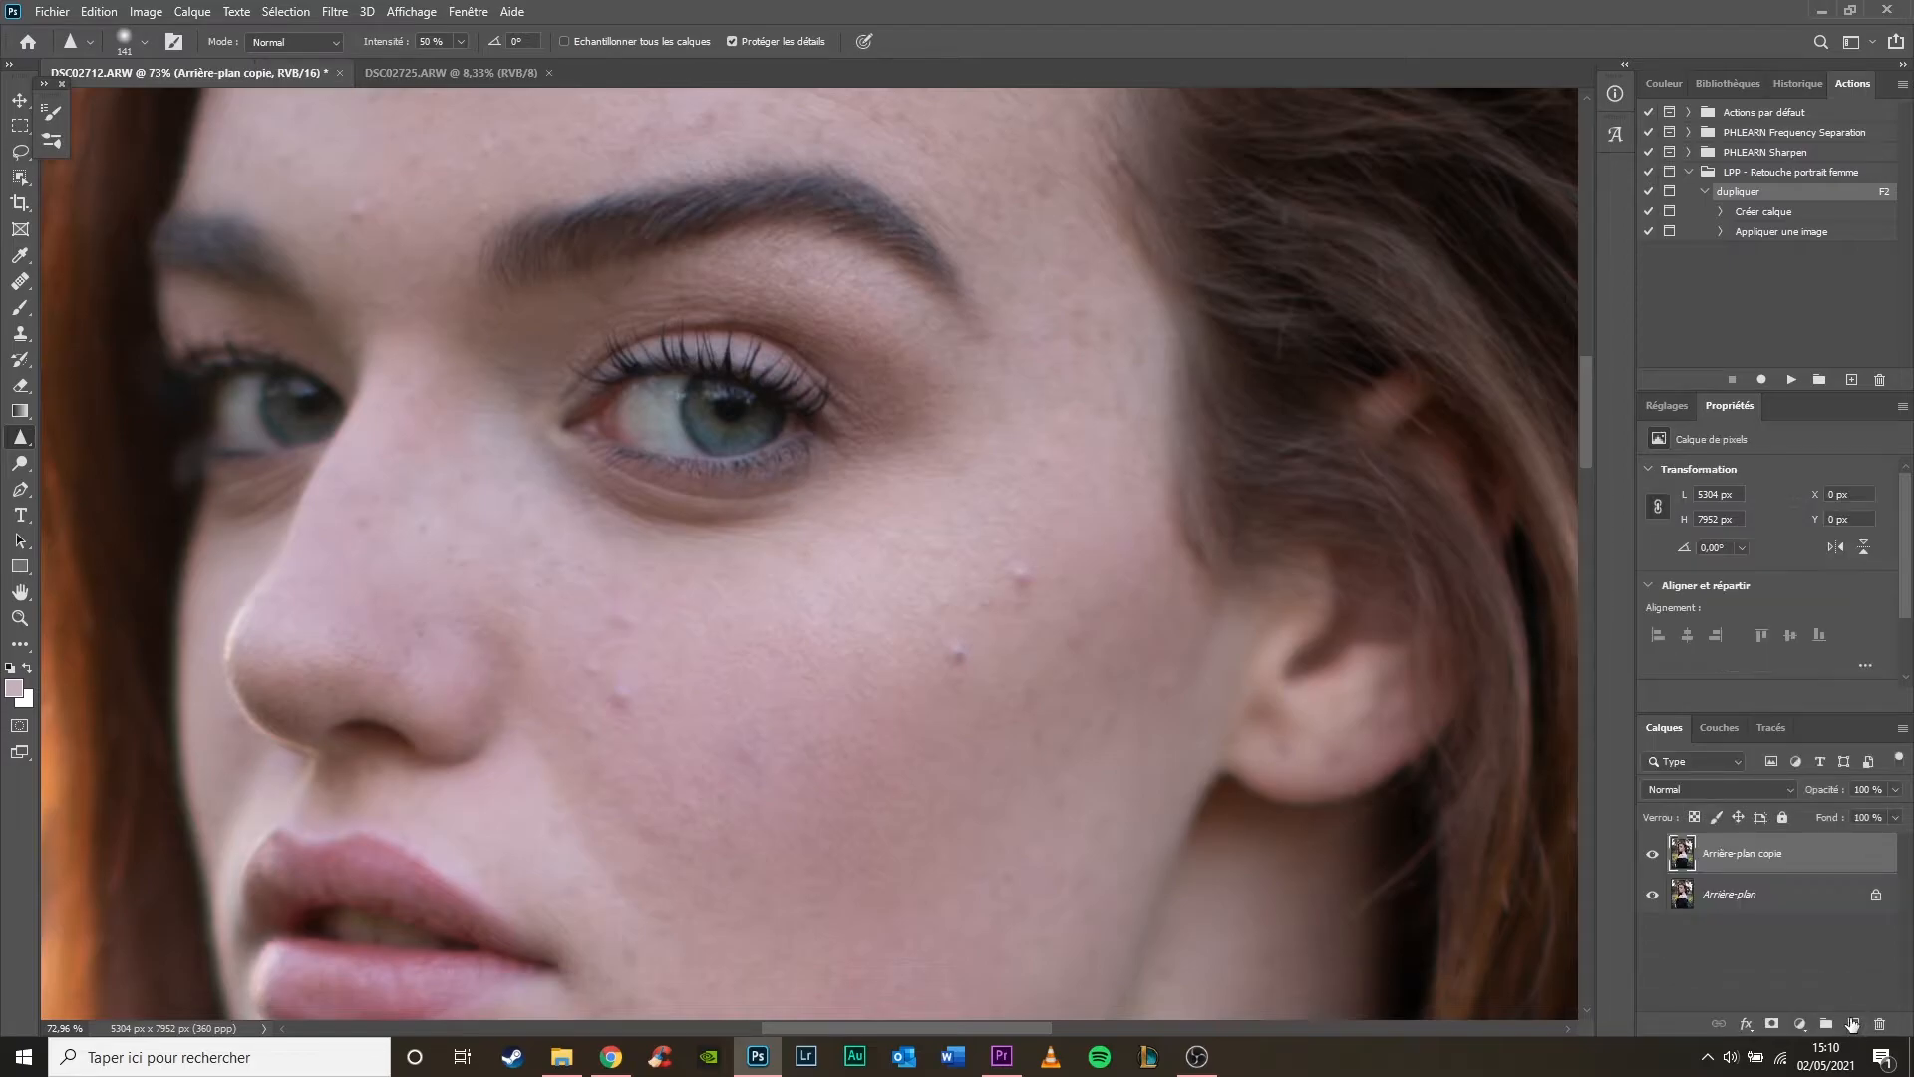
{"action": "left_click_drag", "start_coordinate": [785, 548], "coordinate": [1054, 599]}
{"action": "scroll", "coordinate": [996, 654], "scroll_direction": "up", "scroll_amount": 4}
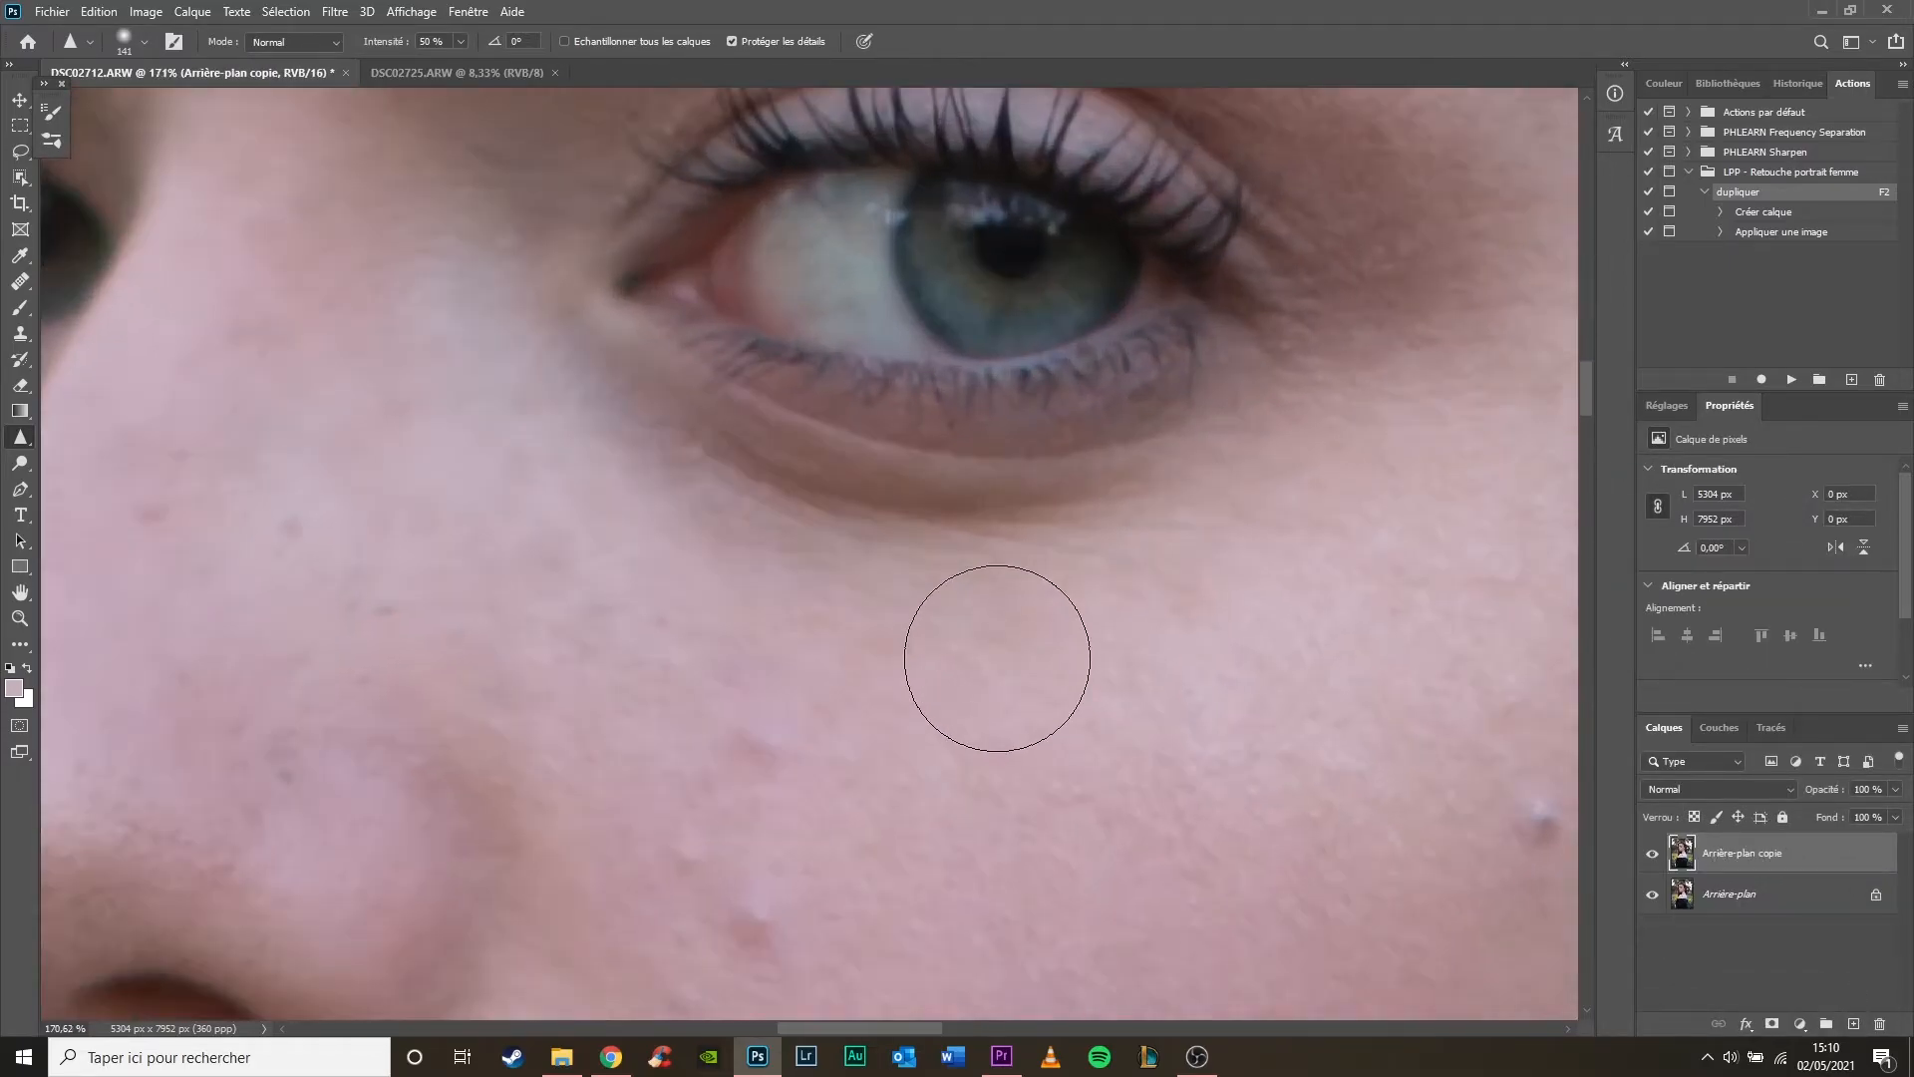
{"action": "scroll", "coordinate": [1146, 558], "scroll_direction": "down", "scroll_amount": 5}
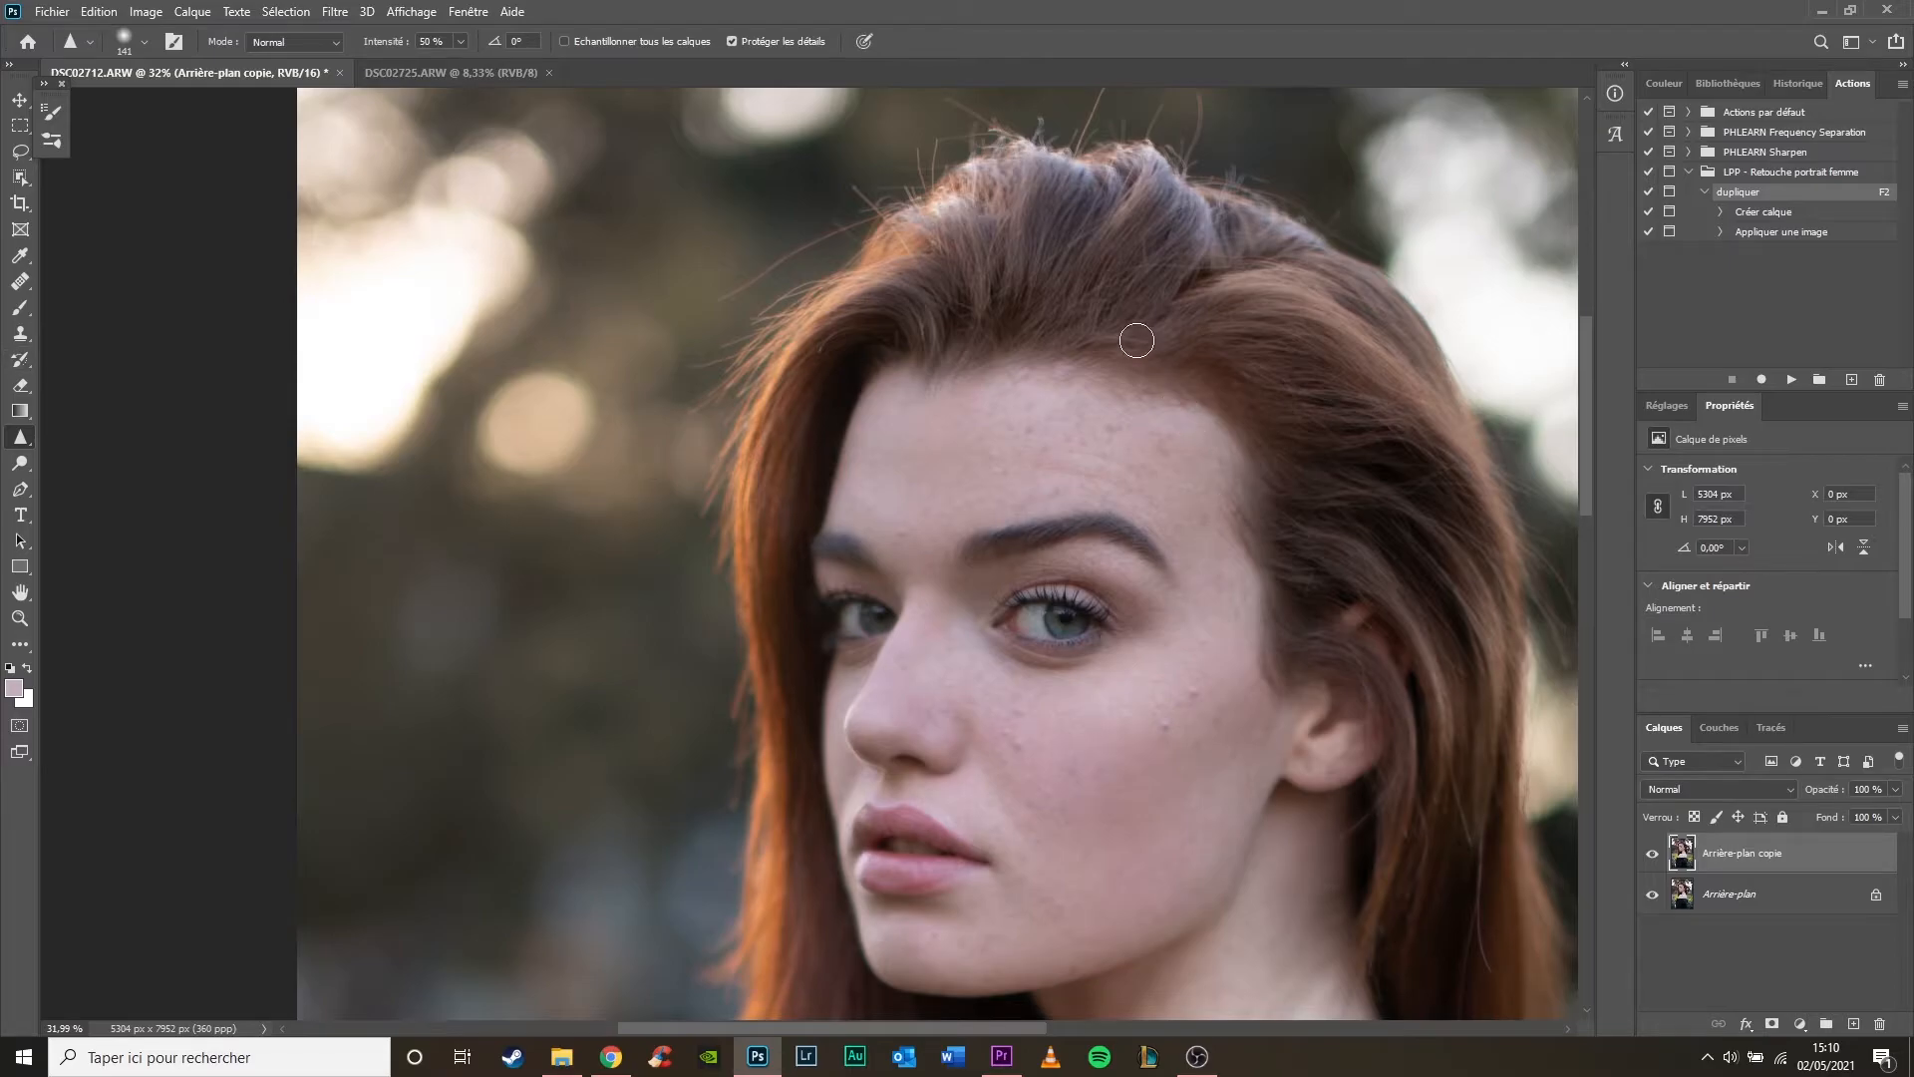
Activate the Clone Stamp (Tampon de duplication) tool and set its opacity to 8%
{"action": "left_click", "coordinate": [20, 337]}
{"action": "right_click", "coordinate": [20, 341]}
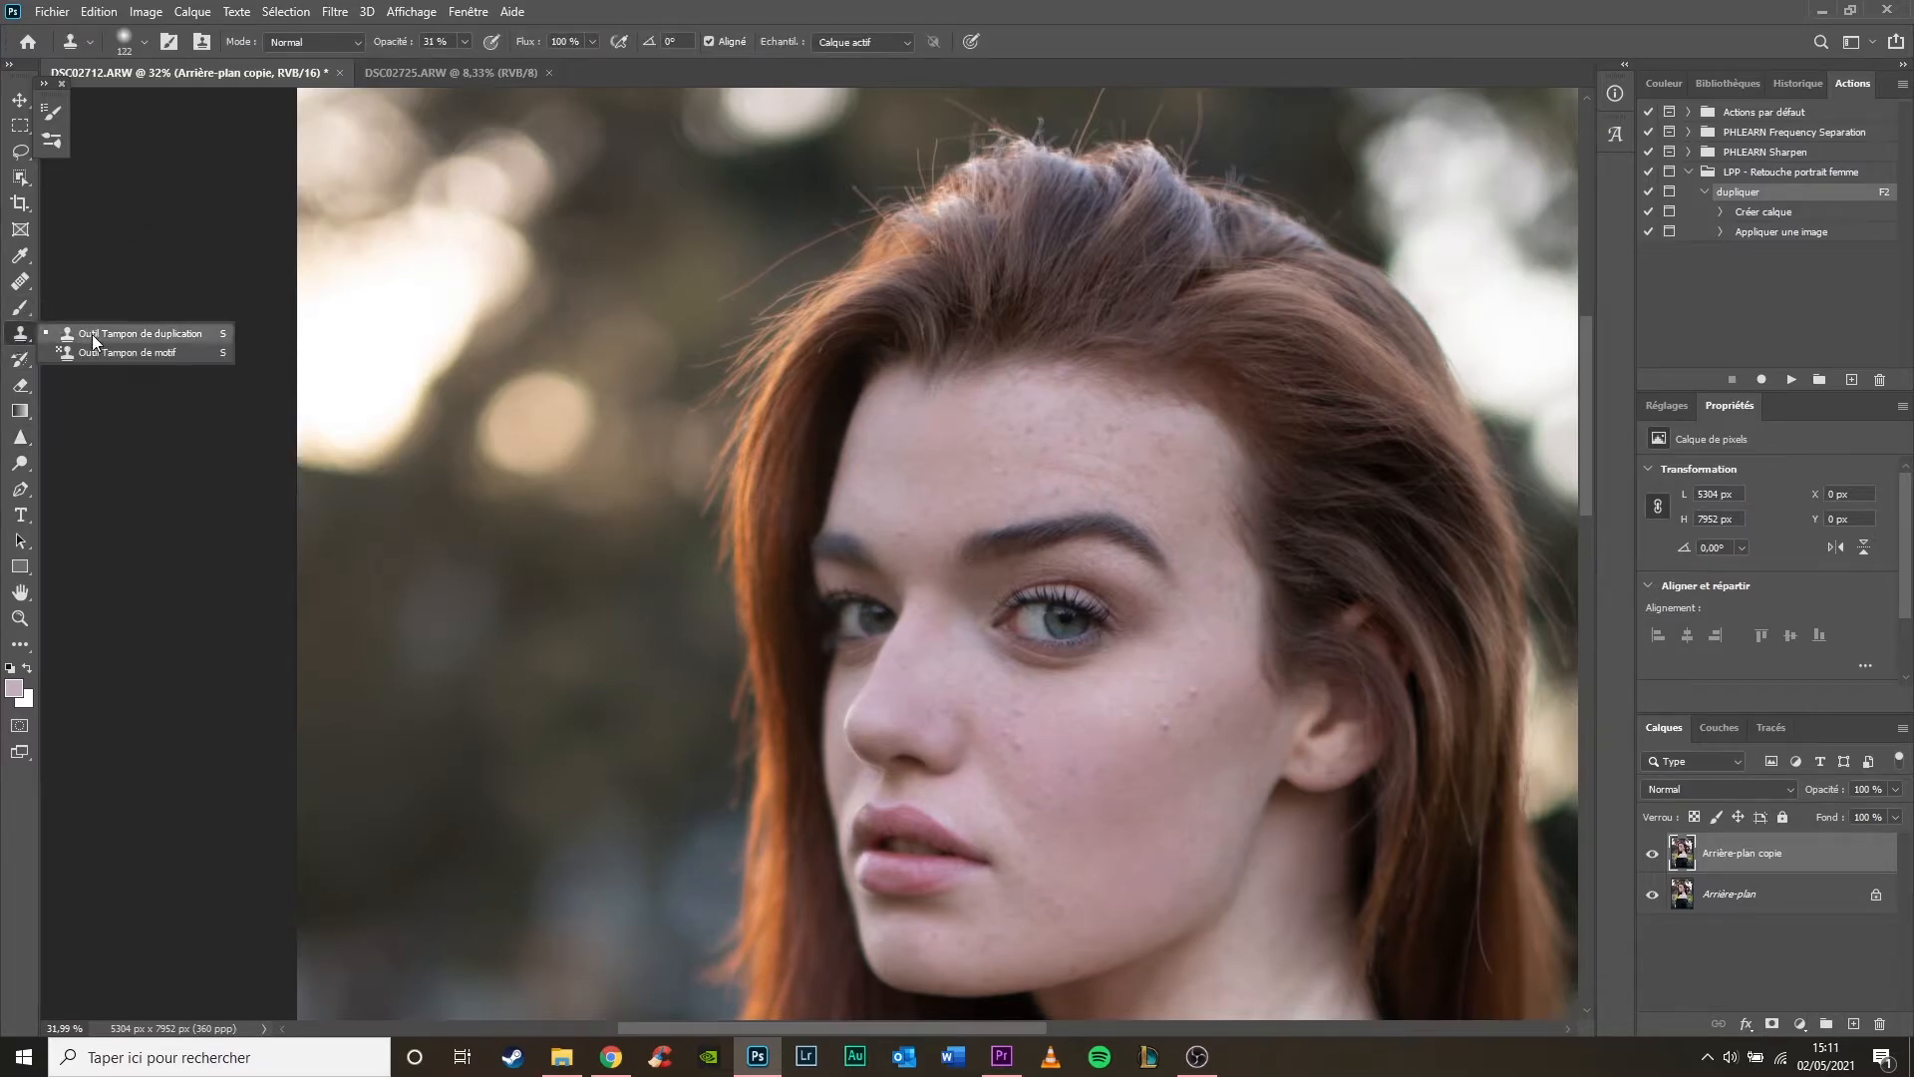
{"action": "left_click", "coordinate": [176, 333]}
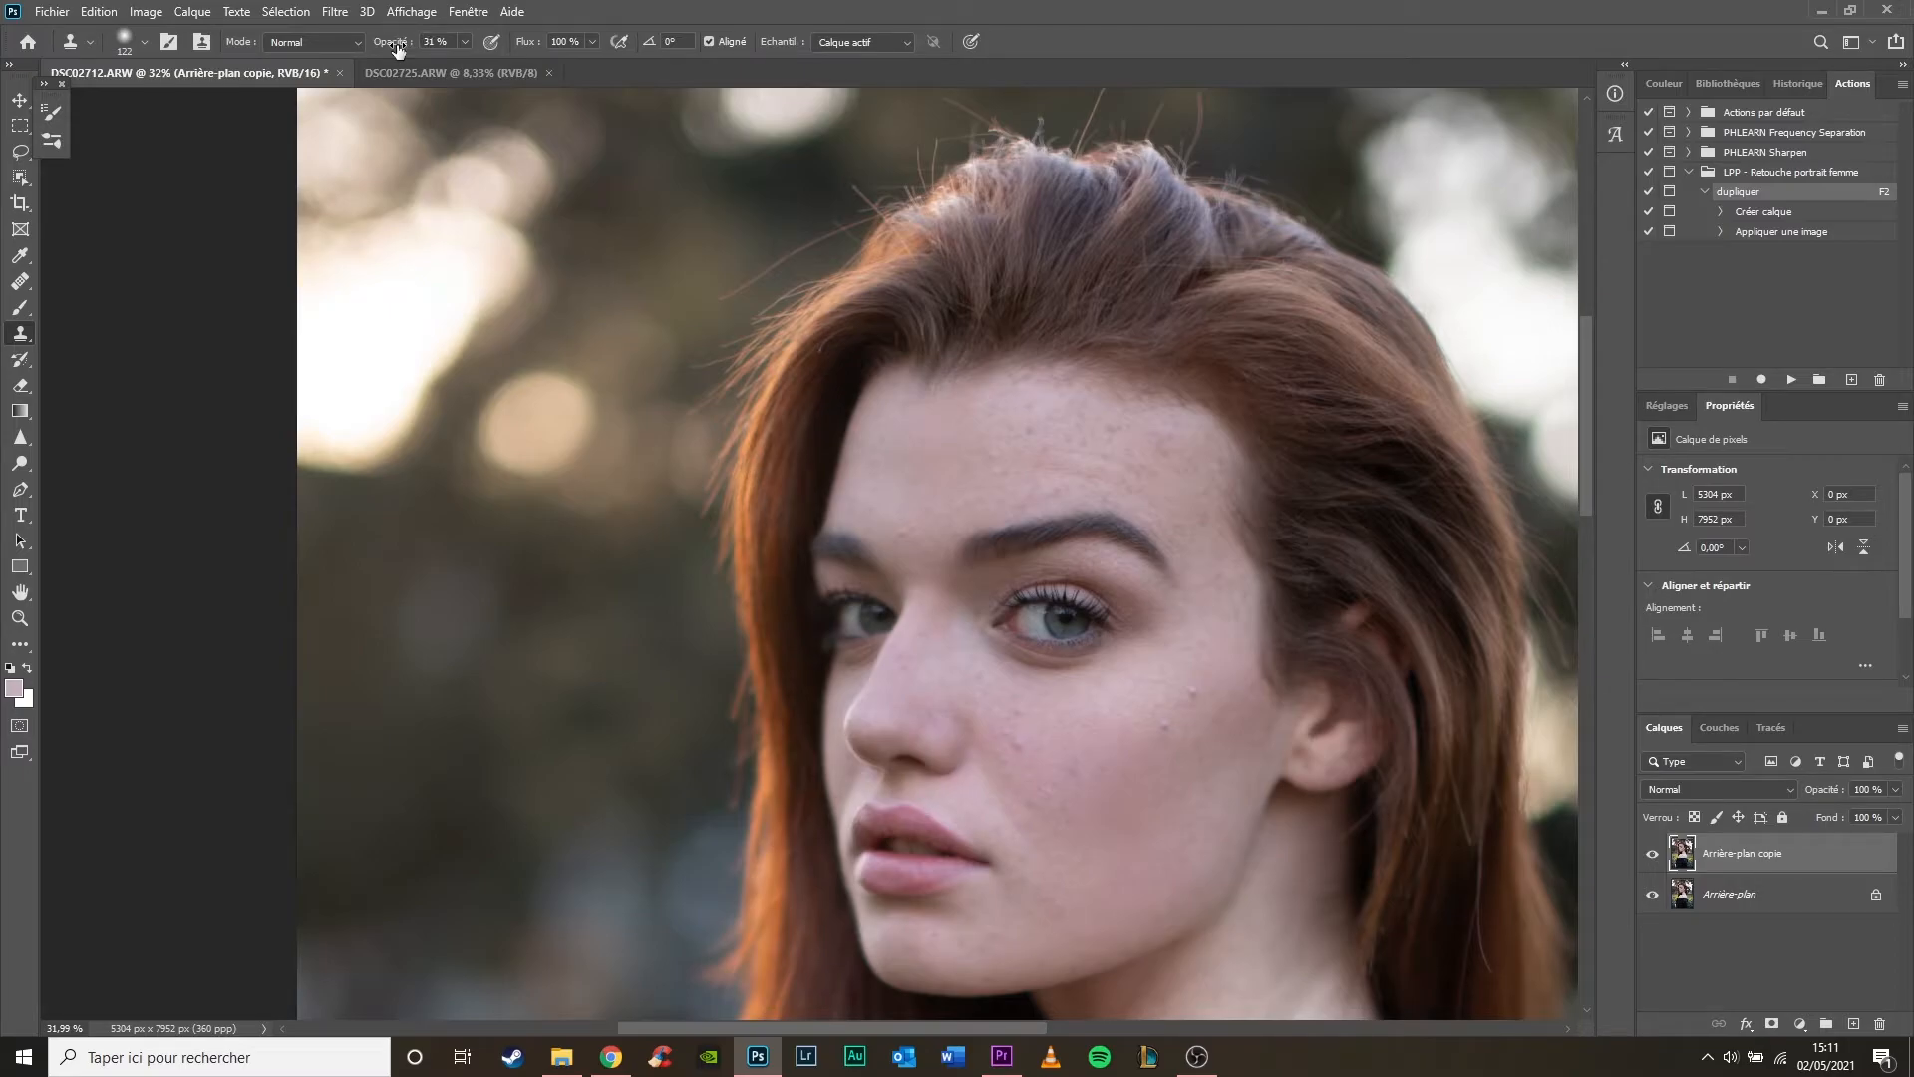
{"action": "left_click_drag", "start_coordinate": [396, 48], "coordinate": [520, 48]}
{"action": "key", "text": "Return"}
Set the Clone Stamp size to 105 px and soften the dark circle under the nearer eye using skin sampled from the cheek
{"action": "scroll", "coordinate": [1063, 701], "scroll_direction": "up", "scroll_amount": 1}
{"action": "scroll", "coordinate": [1063, 701], "scroll_direction": "up", "scroll_amount": 3}
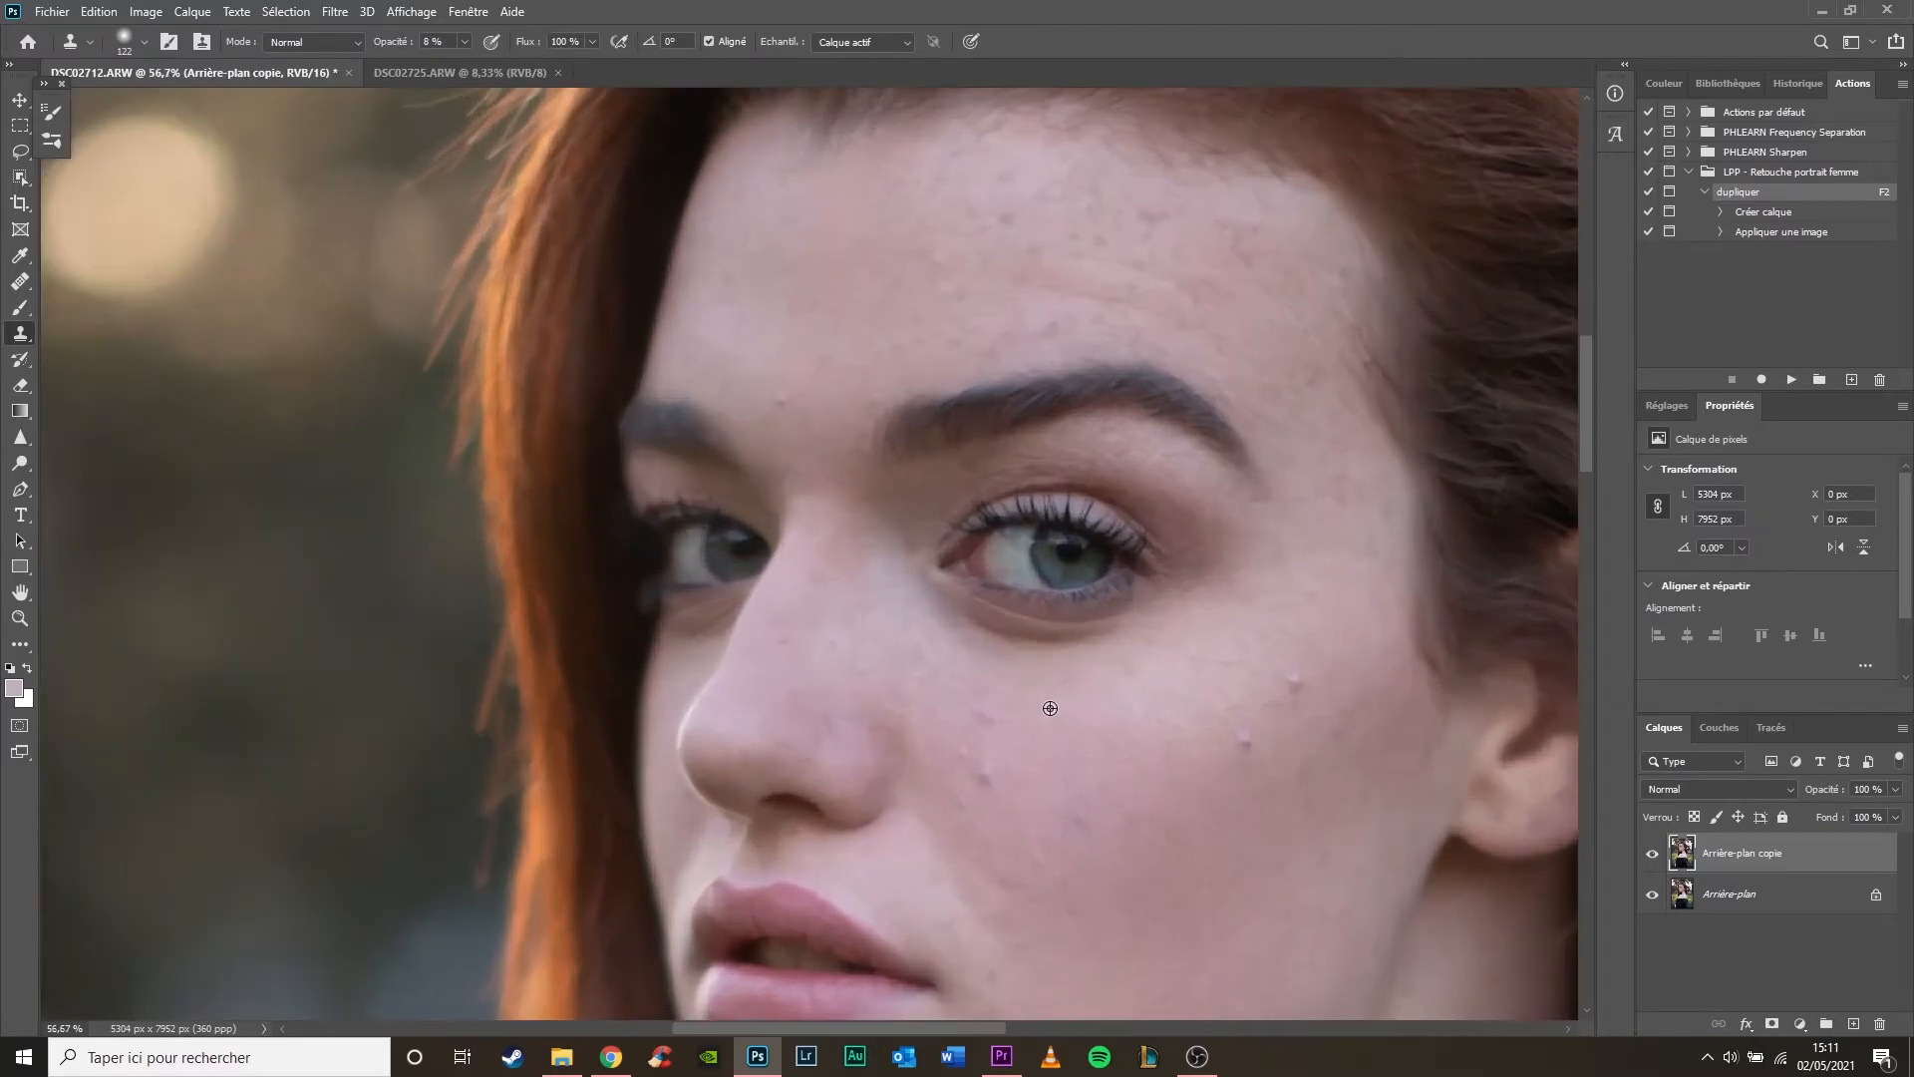
{"action": "left_click", "coordinate": [1072, 662], "text": "alt"}
{"action": "mouse_move", "coordinate": [920, 646]}
{"action": "left_mouse_down"}
{"action": "mouse_move", "coordinate": [945, 650]}
{"action": "mouse_move", "coordinate": [927, 648]}
{"action": "left_mouse_up"}
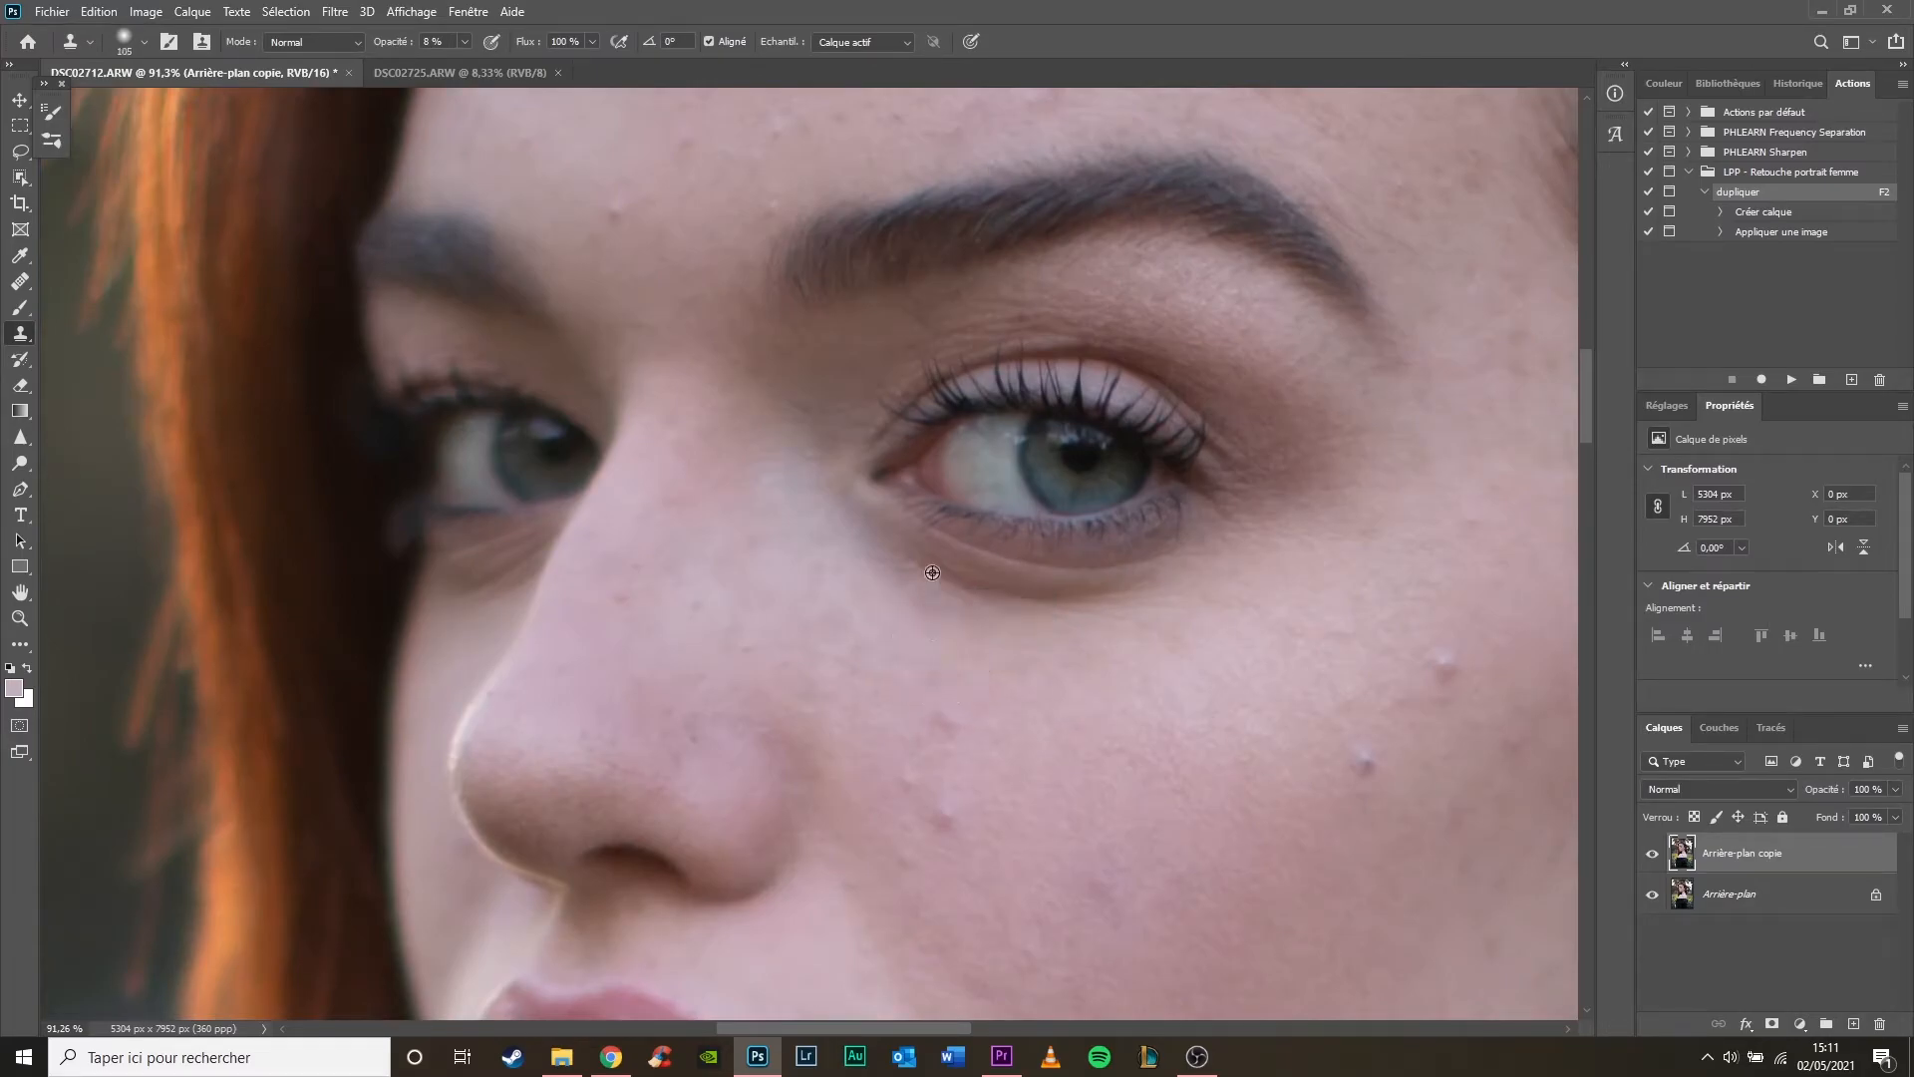
{"action": "left_click_drag", "start_coordinate": [899, 532], "coordinate": [1009, 574]}
{"action": "left_click", "coordinate": [1158, 692], "text": "alt"}
{"action": "left_click", "coordinate": [999, 635], "text": "alt"}
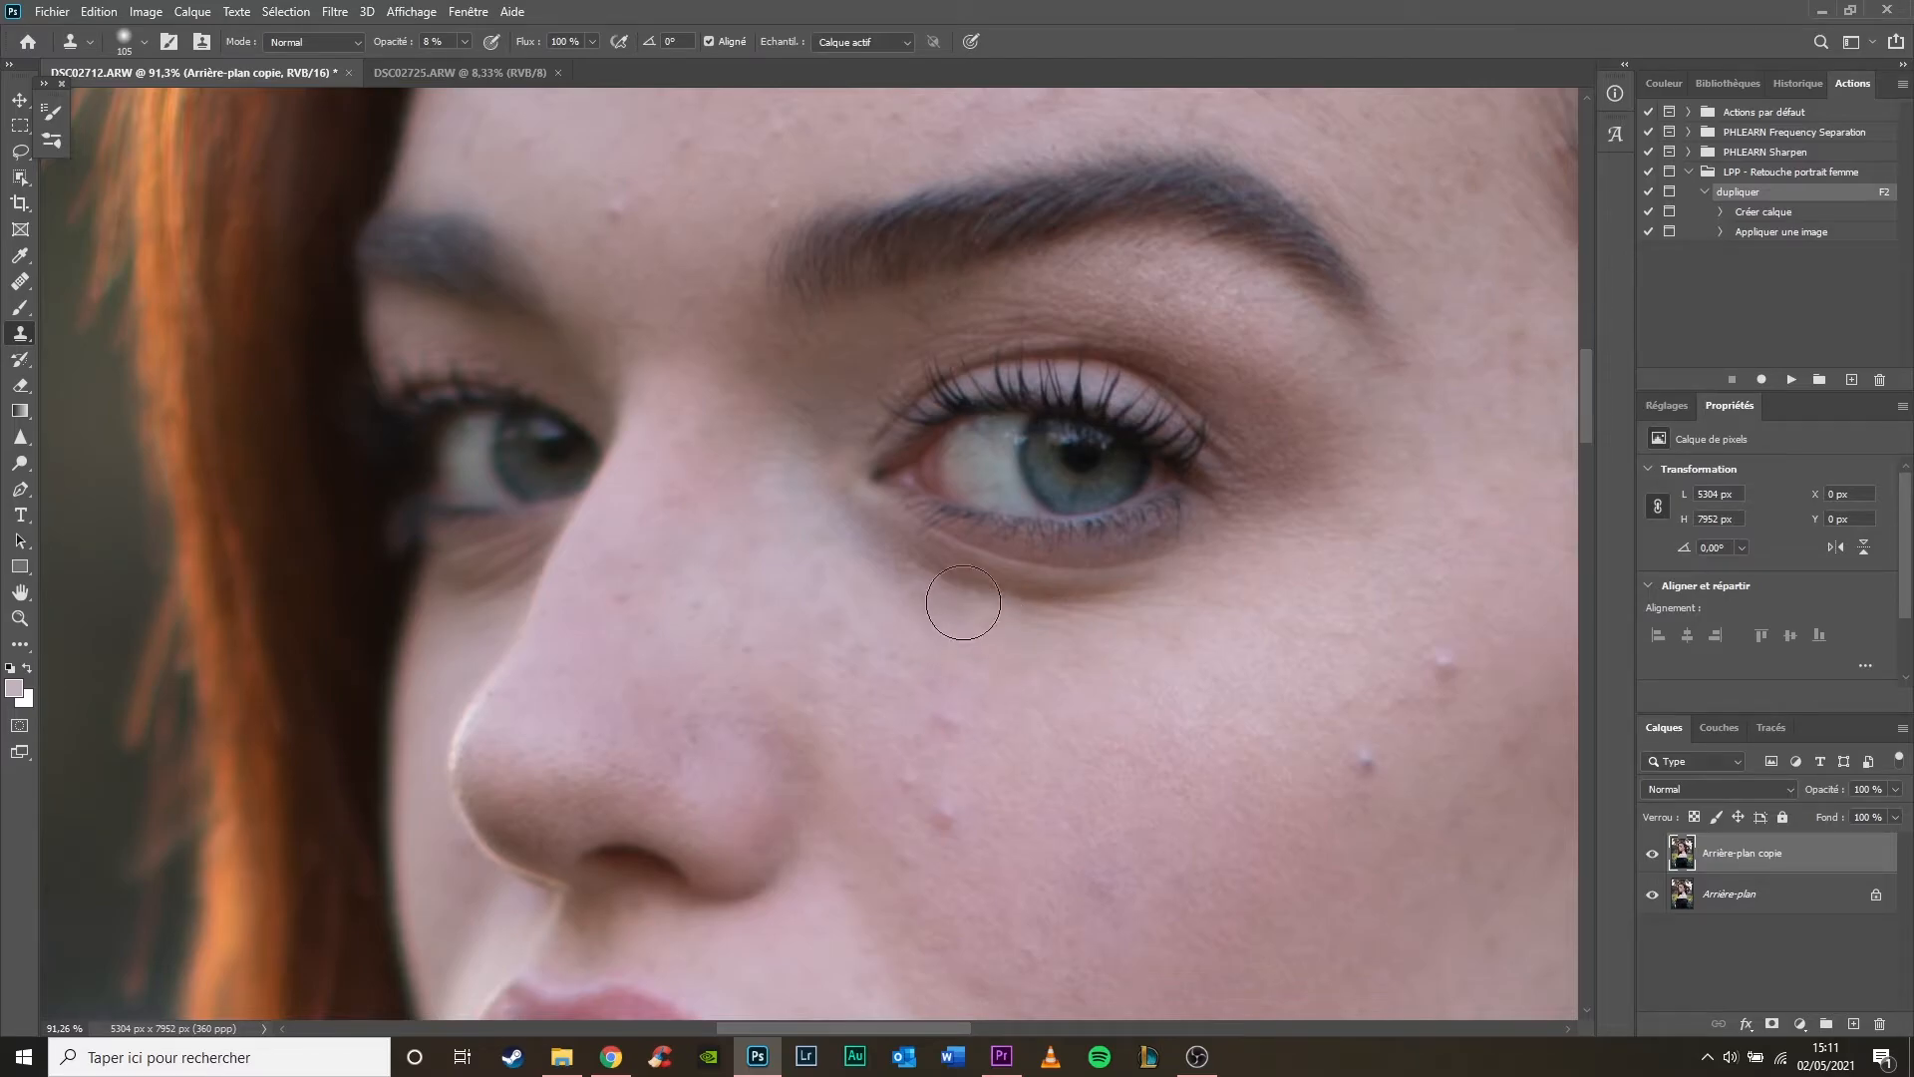
{"action": "mouse_move", "coordinate": [949, 575]}
{"action": "left_mouse_down"}
{"action": "mouse_move", "coordinate": [897, 552]}
{"action": "mouse_move", "coordinate": [939, 579]}
{"action": "mouse_move", "coordinate": [1151, 587]}
{"action": "mouse_move", "coordinate": [1091, 599]}
{"action": "mouse_move", "coordinate": [896, 568]}
{"action": "mouse_move", "coordinate": [1163, 602]}
{"action": "mouse_move", "coordinate": [959, 590]}
{"action": "mouse_move", "coordinate": [1153, 589]}
{"action": "mouse_move", "coordinate": [896, 553]}
{"action": "mouse_move", "coordinate": [980, 586]}
{"action": "mouse_move", "coordinate": [1154, 579]}
{"action": "mouse_move", "coordinate": [861, 570]}
{"action": "mouse_move", "coordinate": [894, 550]}
{"action": "mouse_move", "coordinate": [1057, 603]}
{"action": "mouse_move", "coordinate": [1122, 594]}
{"action": "mouse_move", "coordinate": [932, 575]}
{"action": "mouse_move", "coordinate": [1136, 581]}
{"action": "mouse_move", "coordinate": [1157, 601]}
{"action": "mouse_move", "coordinate": [1049, 618]}
{"action": "mouse_move", "coordinate": [949, 621]}
{"action": "mouse_move", "coordinate": [907, 582]}
{"action": "mouse_move", "coordinate": [1106, 595]}
{"action": "mouse_move", "coordinate": [939, 576]}
{"action": "mouse_move", "coordinate": [1214, 561]}
{"action": "left_mouse_up"}
Compare the first under-eye retouch with the original by hiding and showing the Arrière-plan copie layer
{"action": "scroll", "coordinate": [1137, 678], "scroll_direction": "down", "scroll_amount": 5}
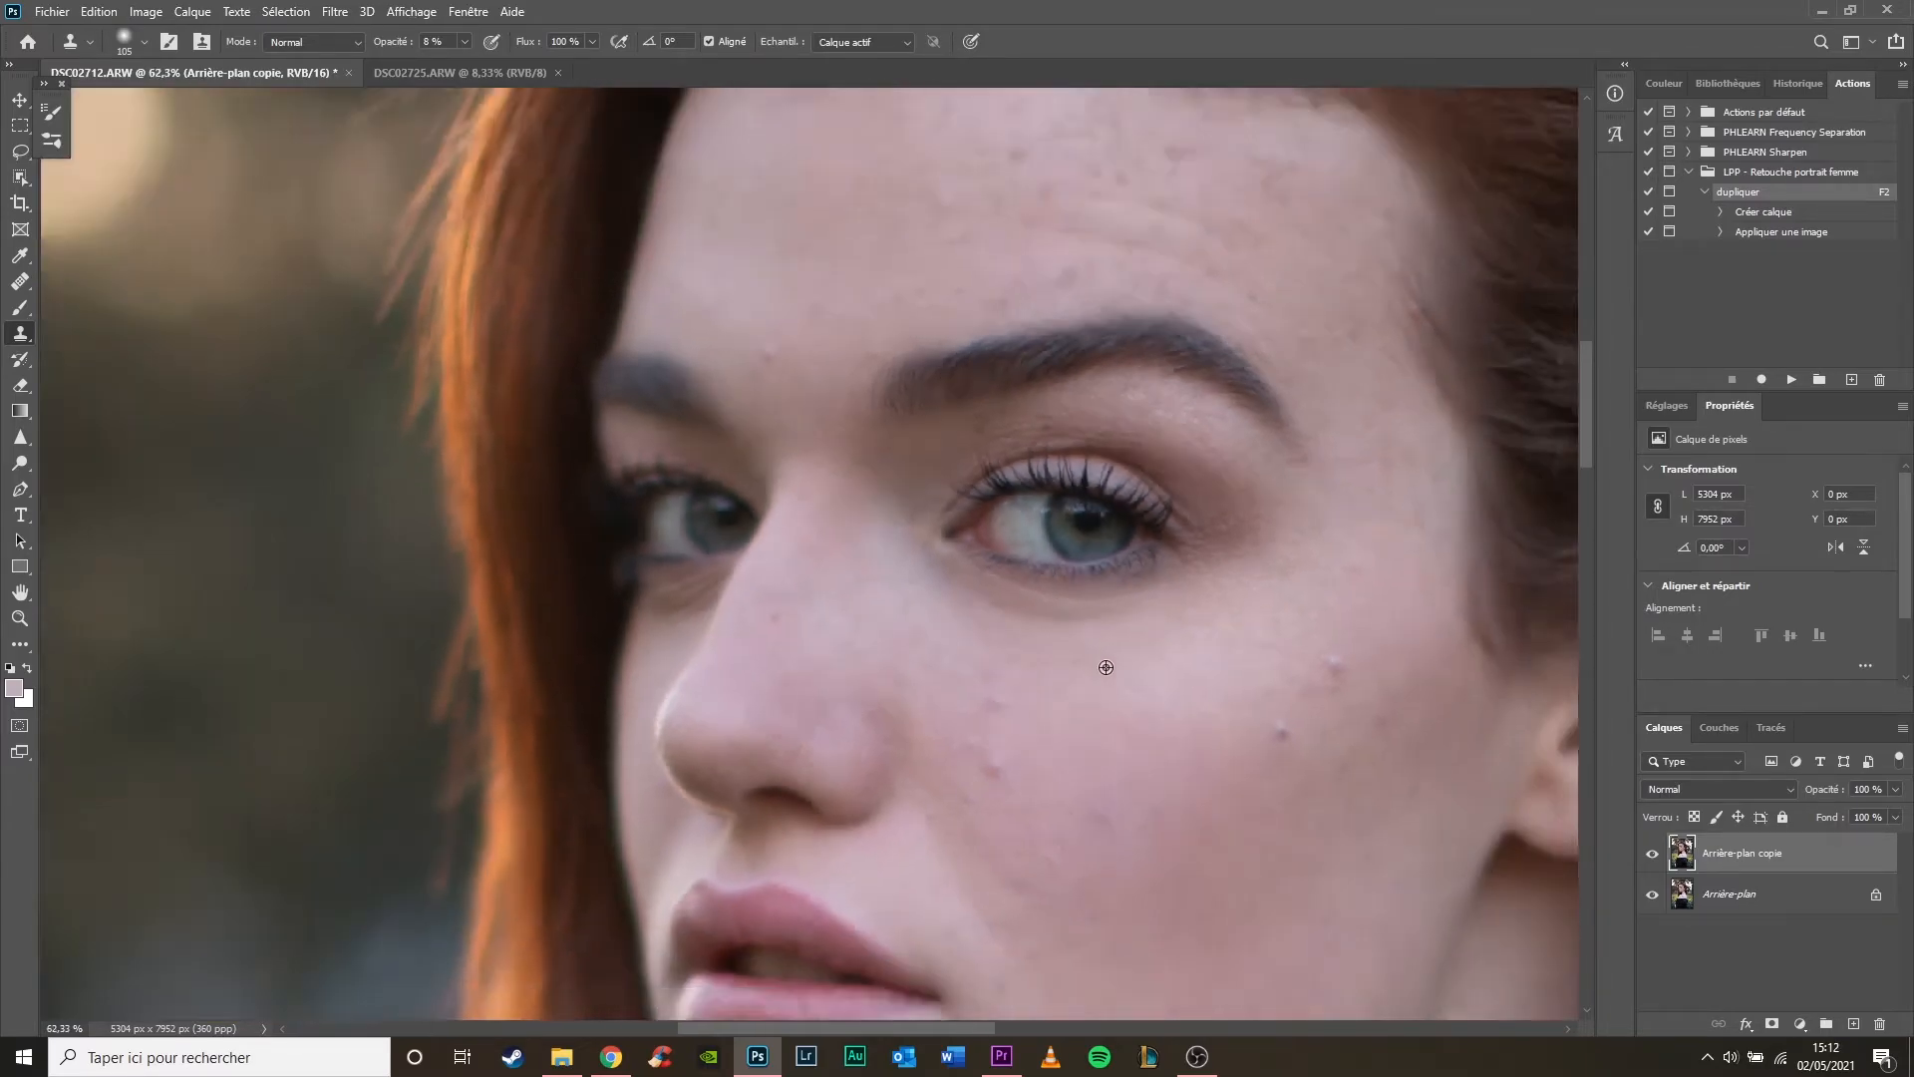
{"action": "scroll", "coordinate": [1146, 683], "scroll_direction": "down", "scroll_amount": 2}
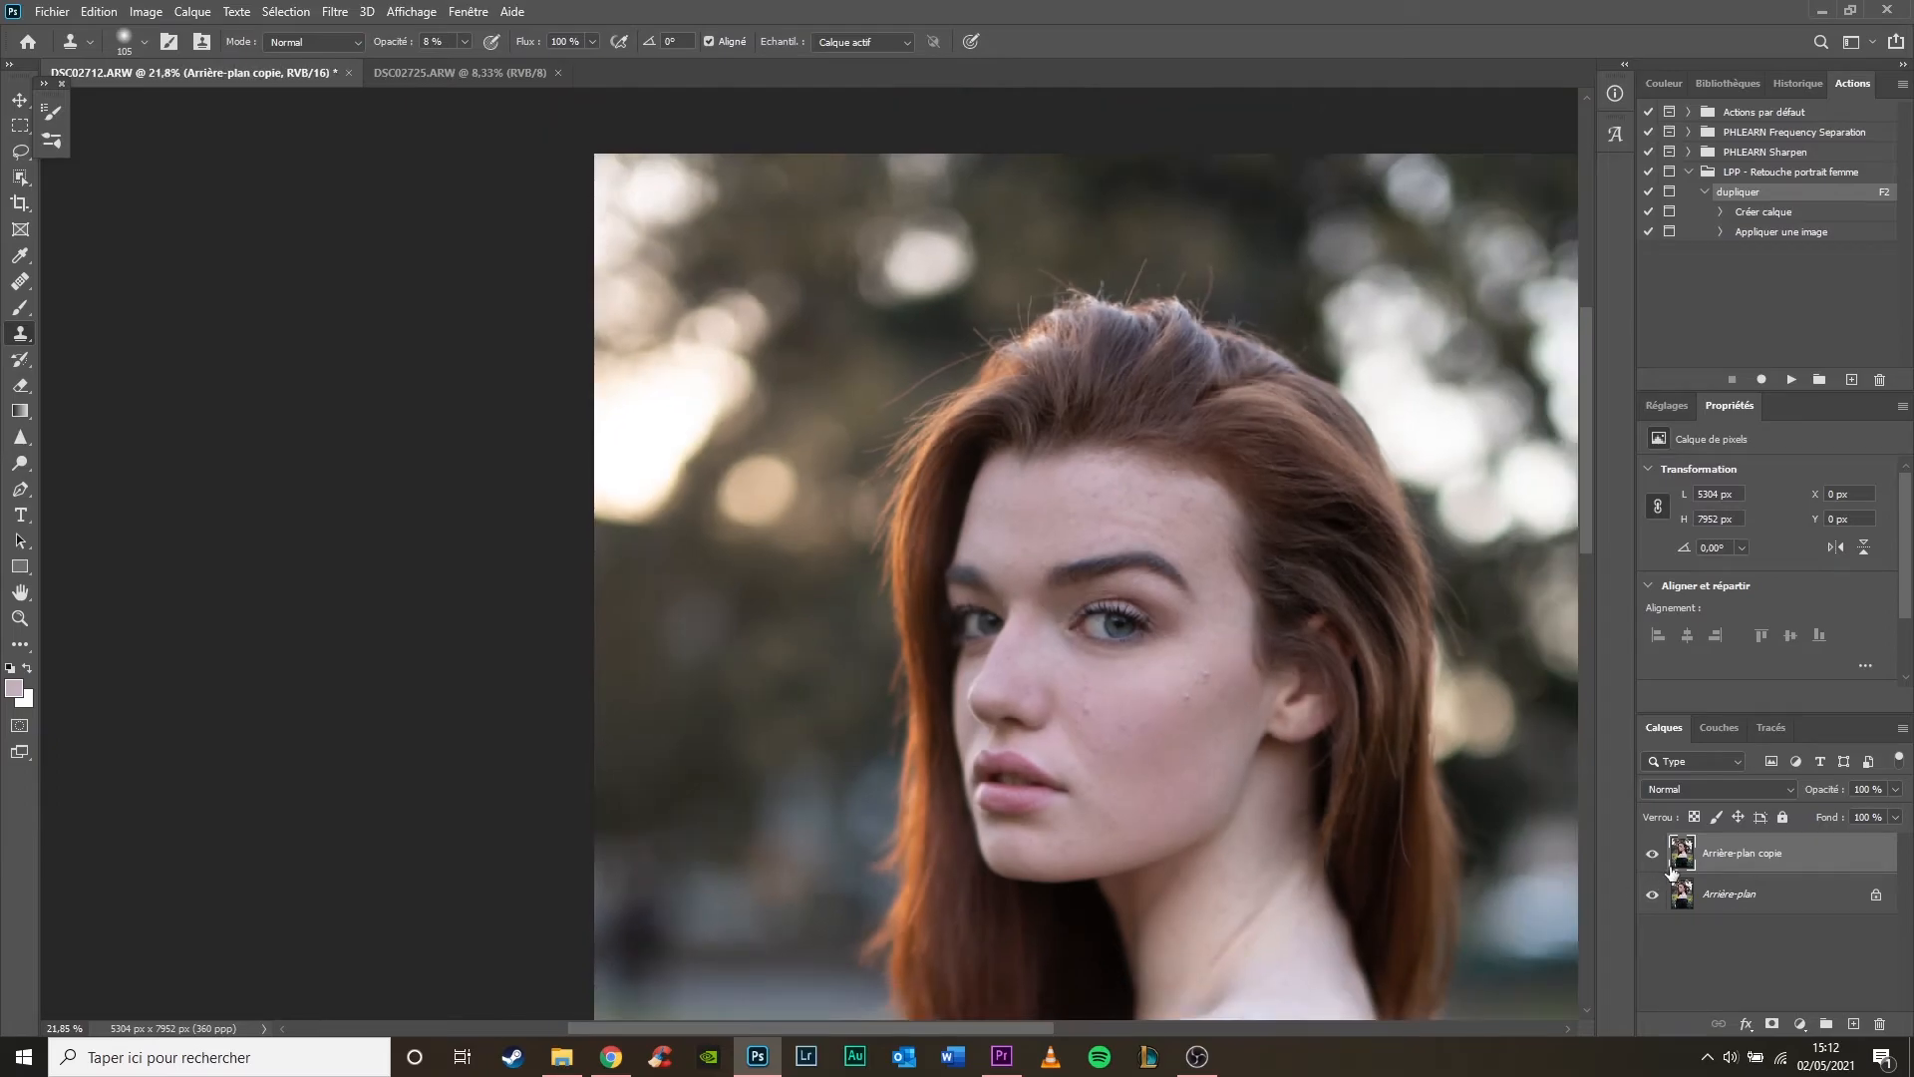
{"action": "left_click", "coordinate": [1652, 854]}
{"action": "left_click", "coordinate": [1653, 854]}
Clone more sampled cheek skin along the remaining shadow under the nearer eye, from the inner corner past the outer corner
{"action": "scroll", "coordinate": [1112, 658], "scroll_direction": "up", "scroll_amount": 5}
{"action": "left_click", "coordinate": [902, 594], "text": "alt"}
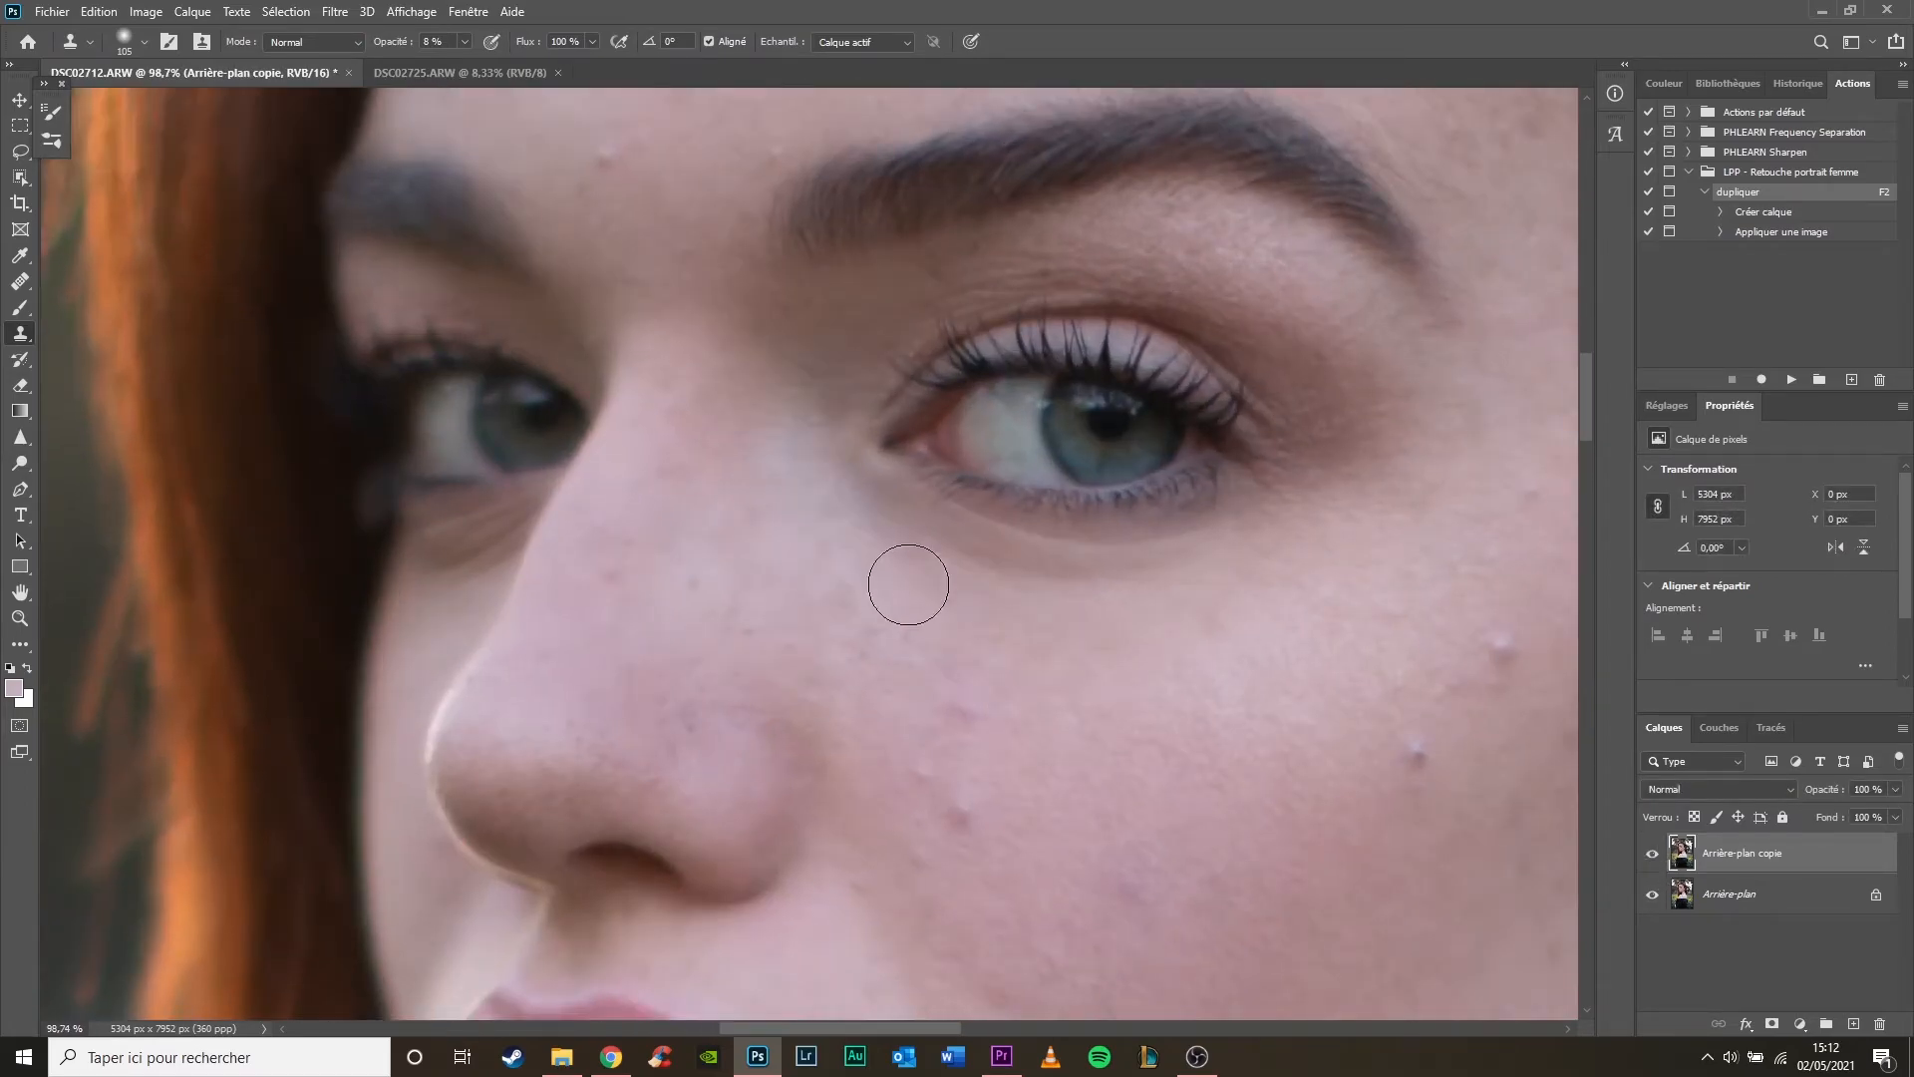
{"action": "left_click_drag", "start_coordinate": [890, 503], "coordinate": [1122, 609]}
{"action": "mouse_move", "coordinate": [945, 545]}
{"action": "left_mouse_down"}
{"action": "mouse_move", "coordinate": [994, 571]}
{"action": "mouse_move", "coordinate": [1256, 567]}
{"action": "left_mouse_up"}
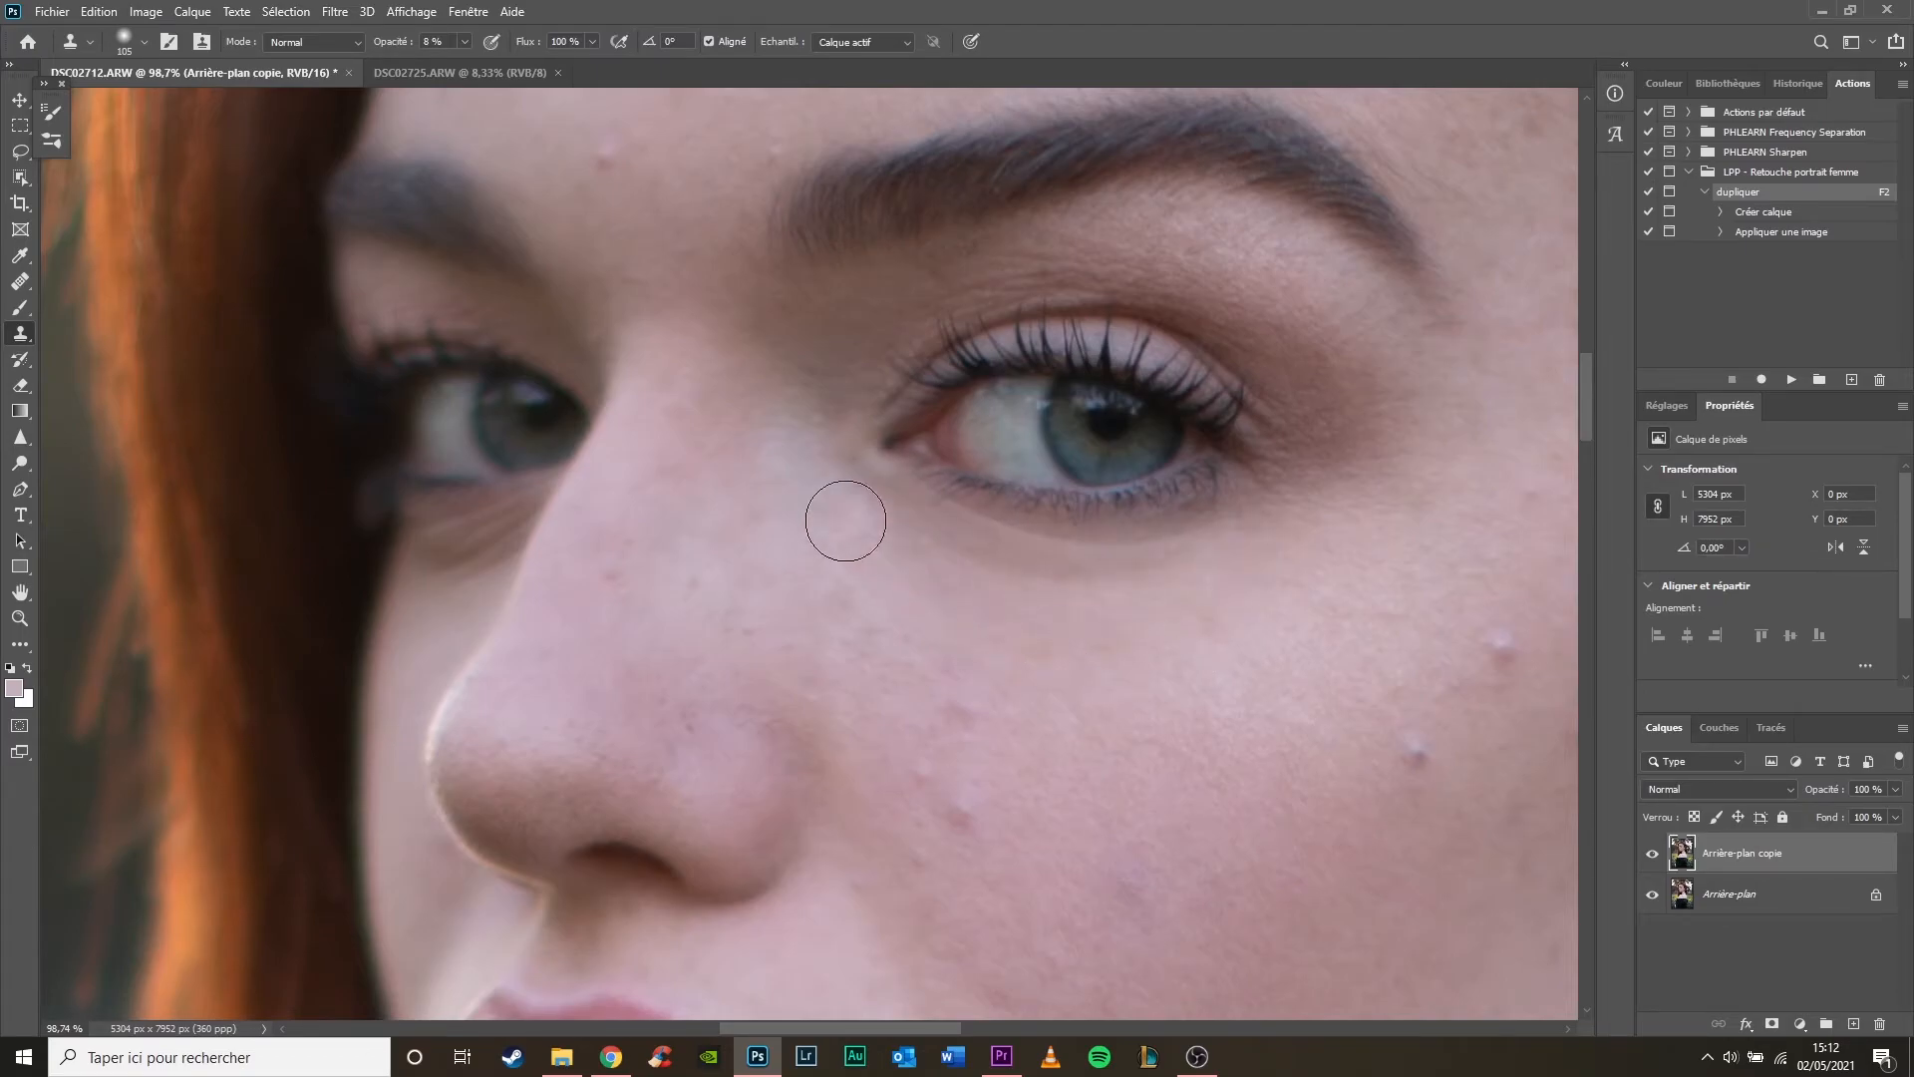
{"action": "left_click", "coordinate": [965, 600], "text": "alt"}
{"action": "mouse_move", "coordinate": [879, 478]}
{"action": "left_mouse_down"}
{"action": "mouse_move", "coordinate": [946, 555]}
{"action": "mouse_move", "coordinate": [1106, 568]}
{"action": "mouse_move", "coordinate": [1269, 532]}
{"action": "mouse_move", "coordinate": [1084, 556]}
{"action": "mouse_move", "coordinate": [1229, 554]}
{"action": "mouse_move", "coordinate": [1147, 578]}
{"action": "mouse_move", "coordinate": [868, 497]}
{"action": "mouse_move", "coordinate": [1013, 555]}
{"action": "mouse_move", "coordinate": [1311, 498]}
{"action": "left_mouse_up"}
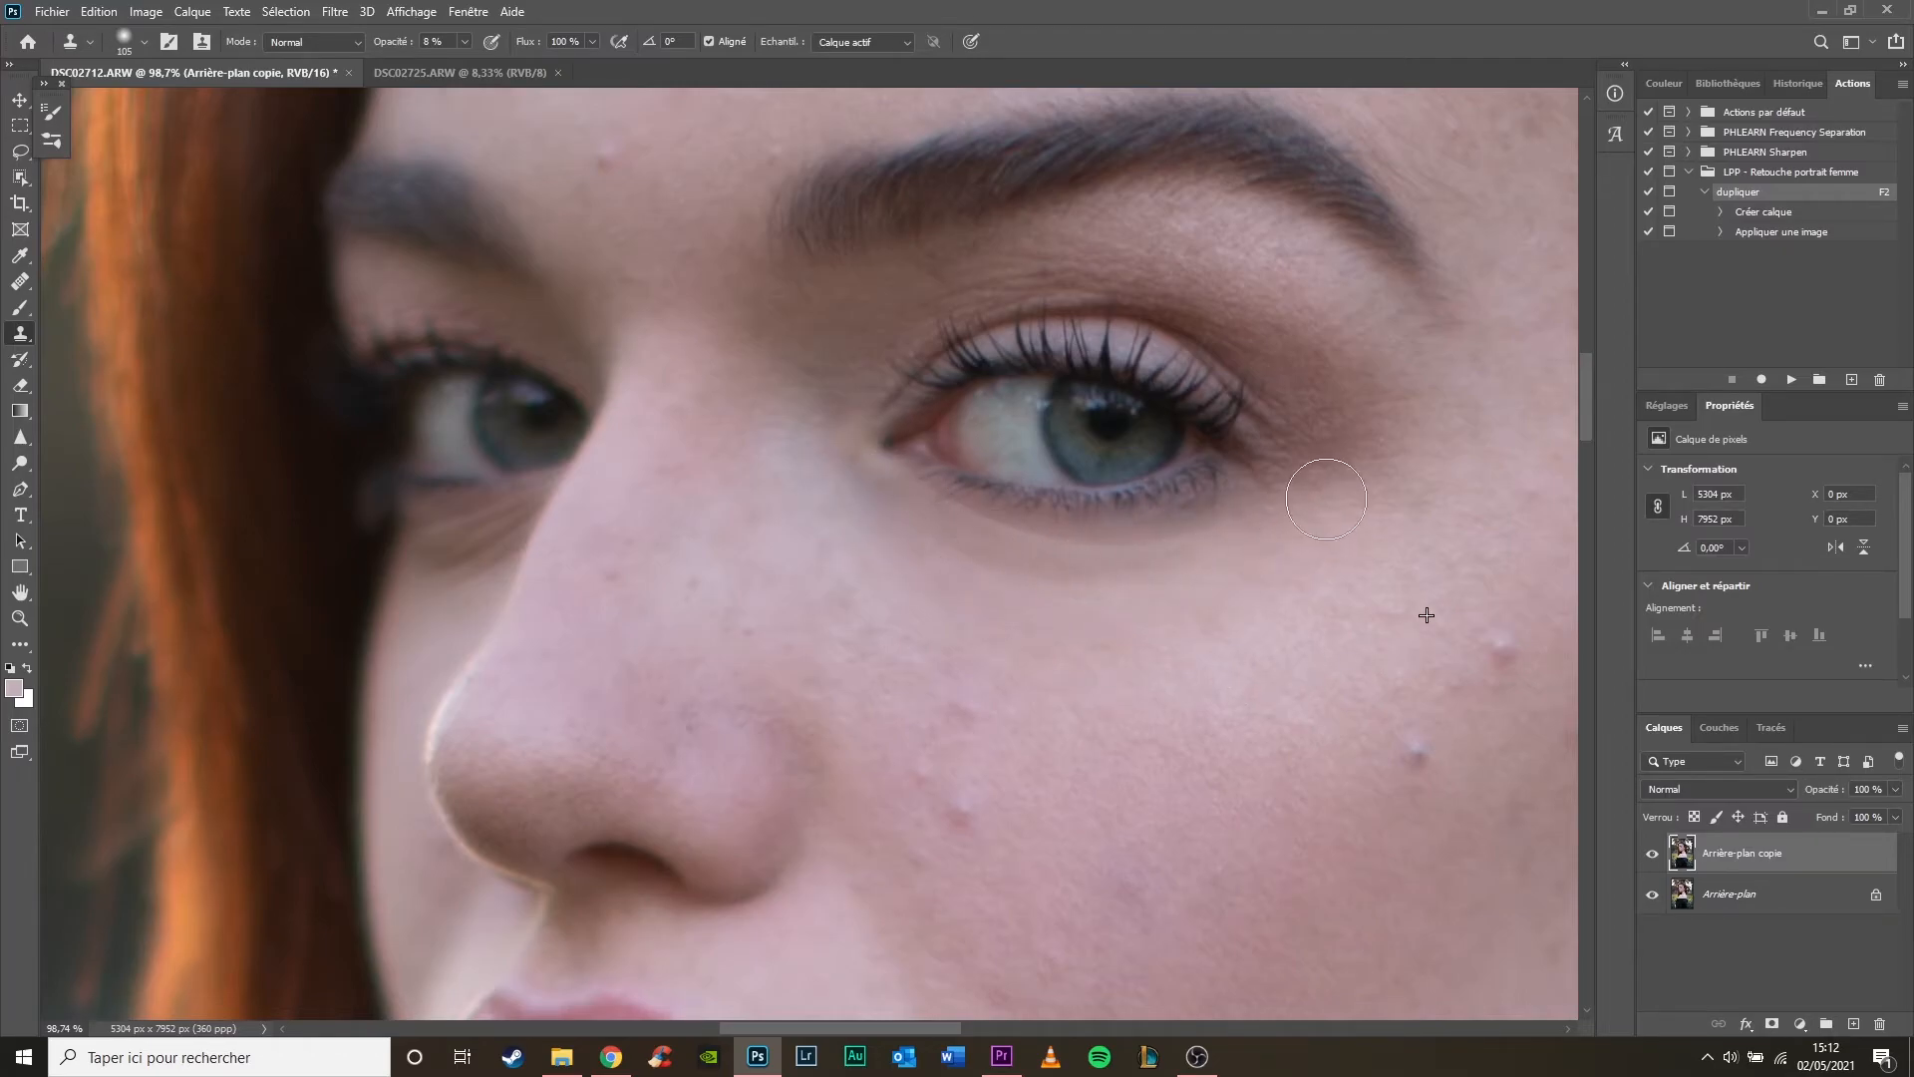
Check the nearer eye's retouch at full-face view by toggling the visibility of the Arrière-plan copie layer
{"action": "scroll", "coordinate": [1271, 611], "scroll_direction": "down", "scroll_amount": 7}
{"action": "scroll", "coordinate": [1275, 623], "scroll_direction": "down", "scroll_amount": 3}
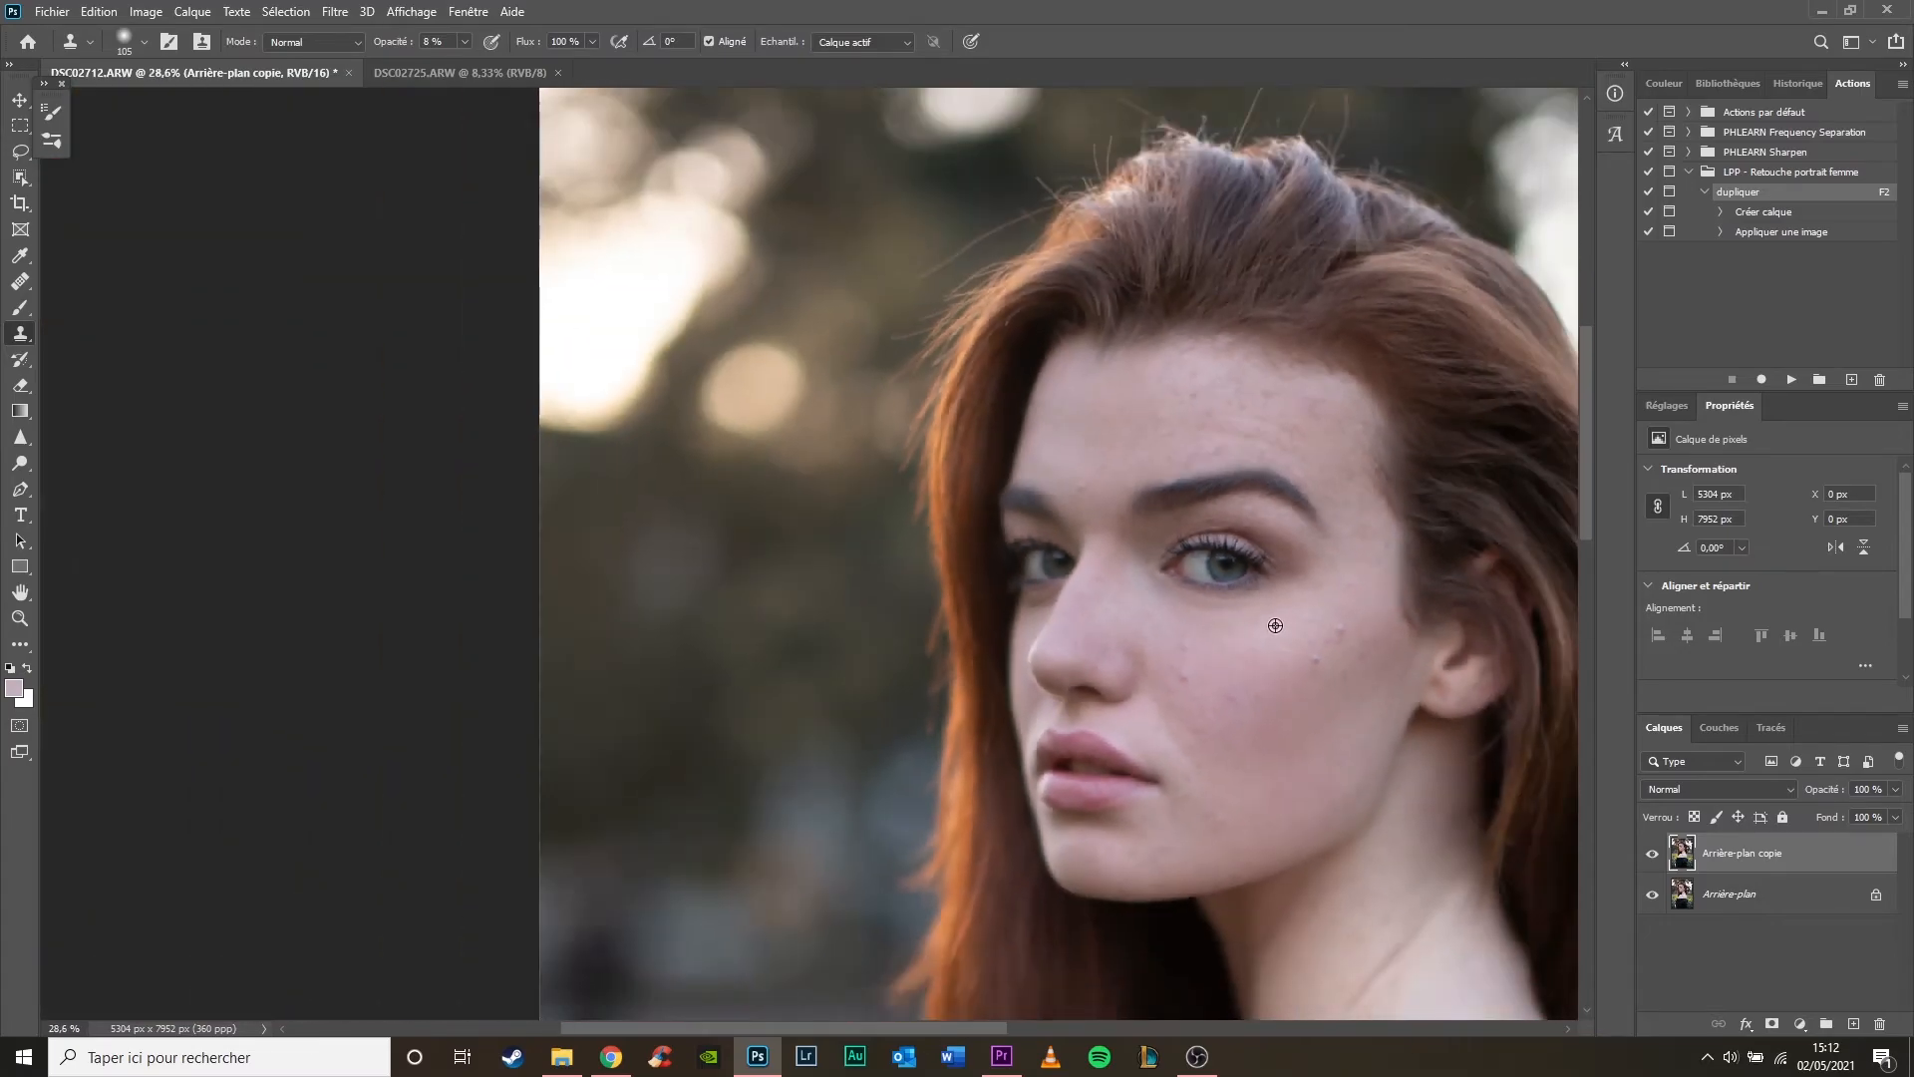
{"action": "left_click", "coordinate": [1657, 864]}
{"action": "left_click", "coordinate": [1657, 863]}
Reduce the Clone Stamp to about 44 px and soften the shadow under the farther eye with skin sampled just below it
{"action": "scroll", "coordinate": [1022, 625], "scroll_direction": "up", "scroll_amount": 4}
{"action": "scroll", "coordinate": [1021, 625], "scroll_direction": "up", "scroll_amount": 3}
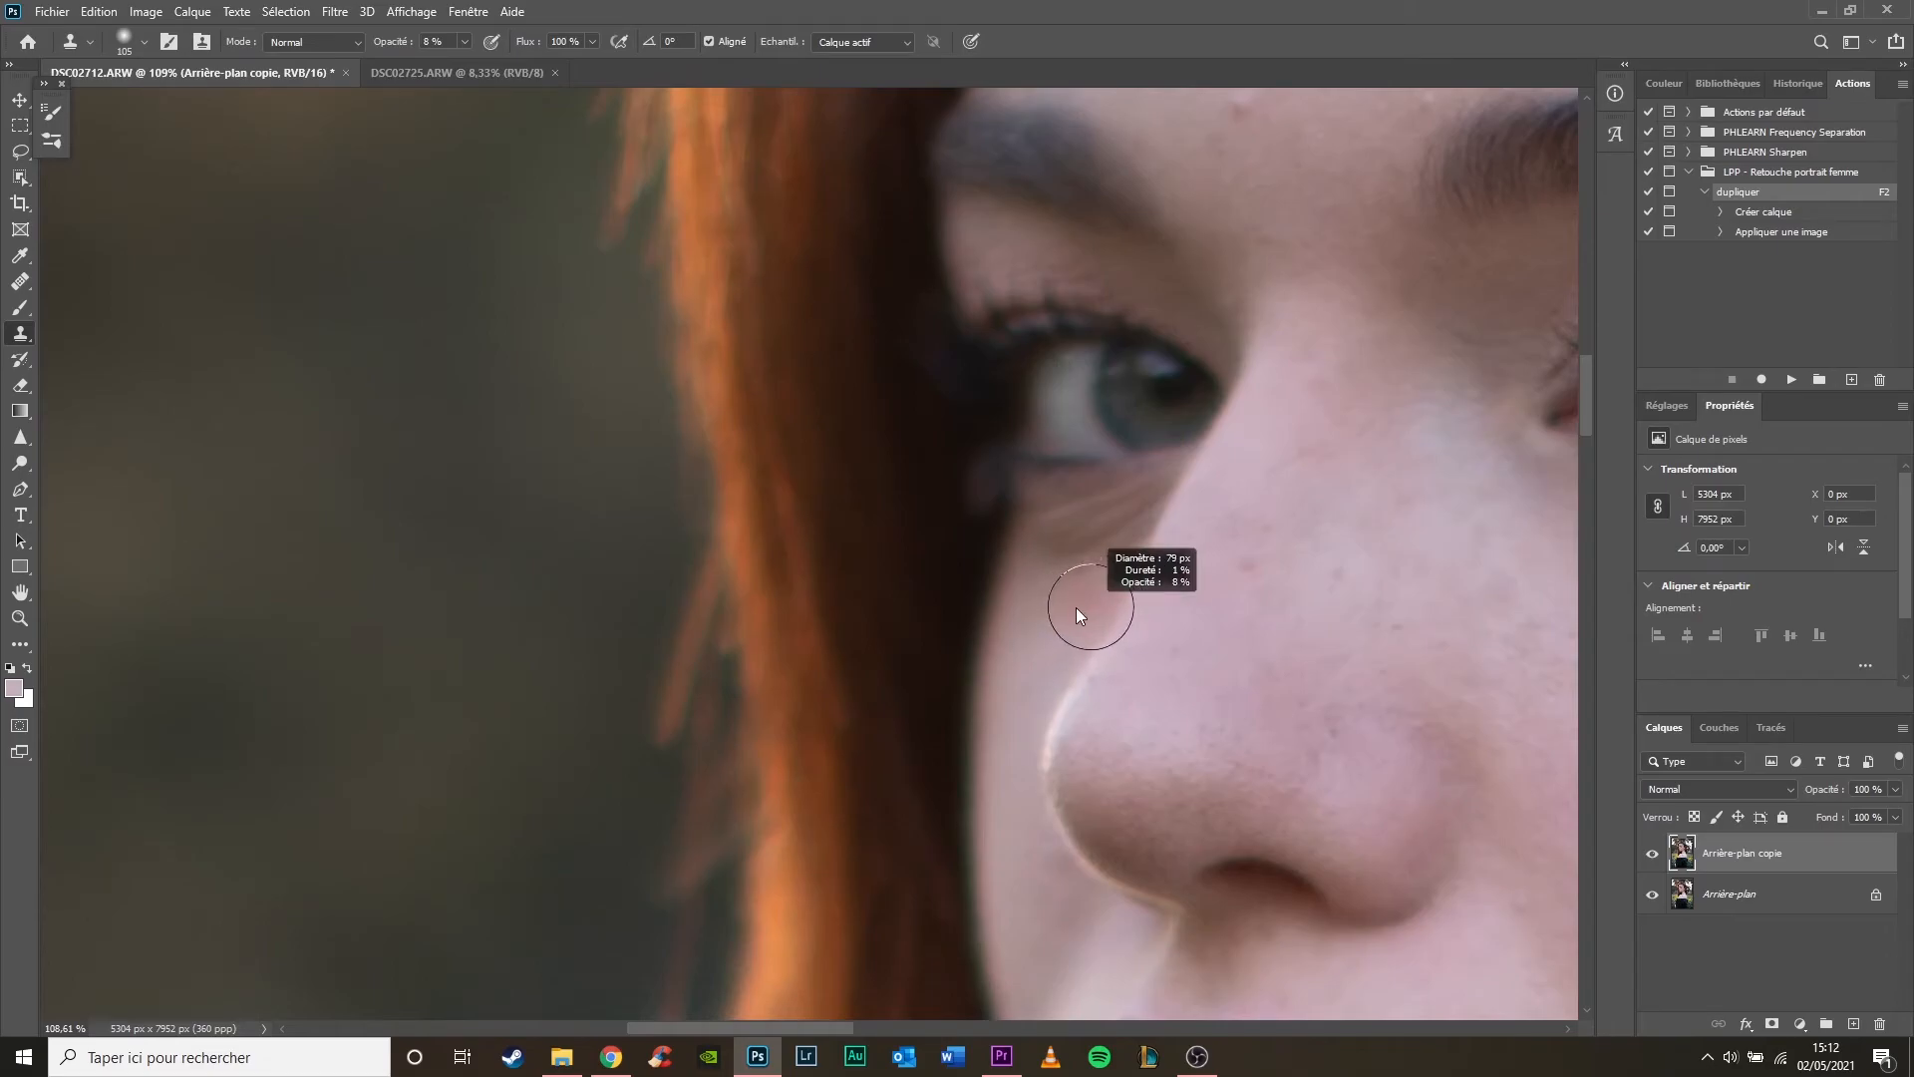
{"action": "left_click_drag", "start_coordinate": [1059, 608], "coordinate": [1056, 608]}
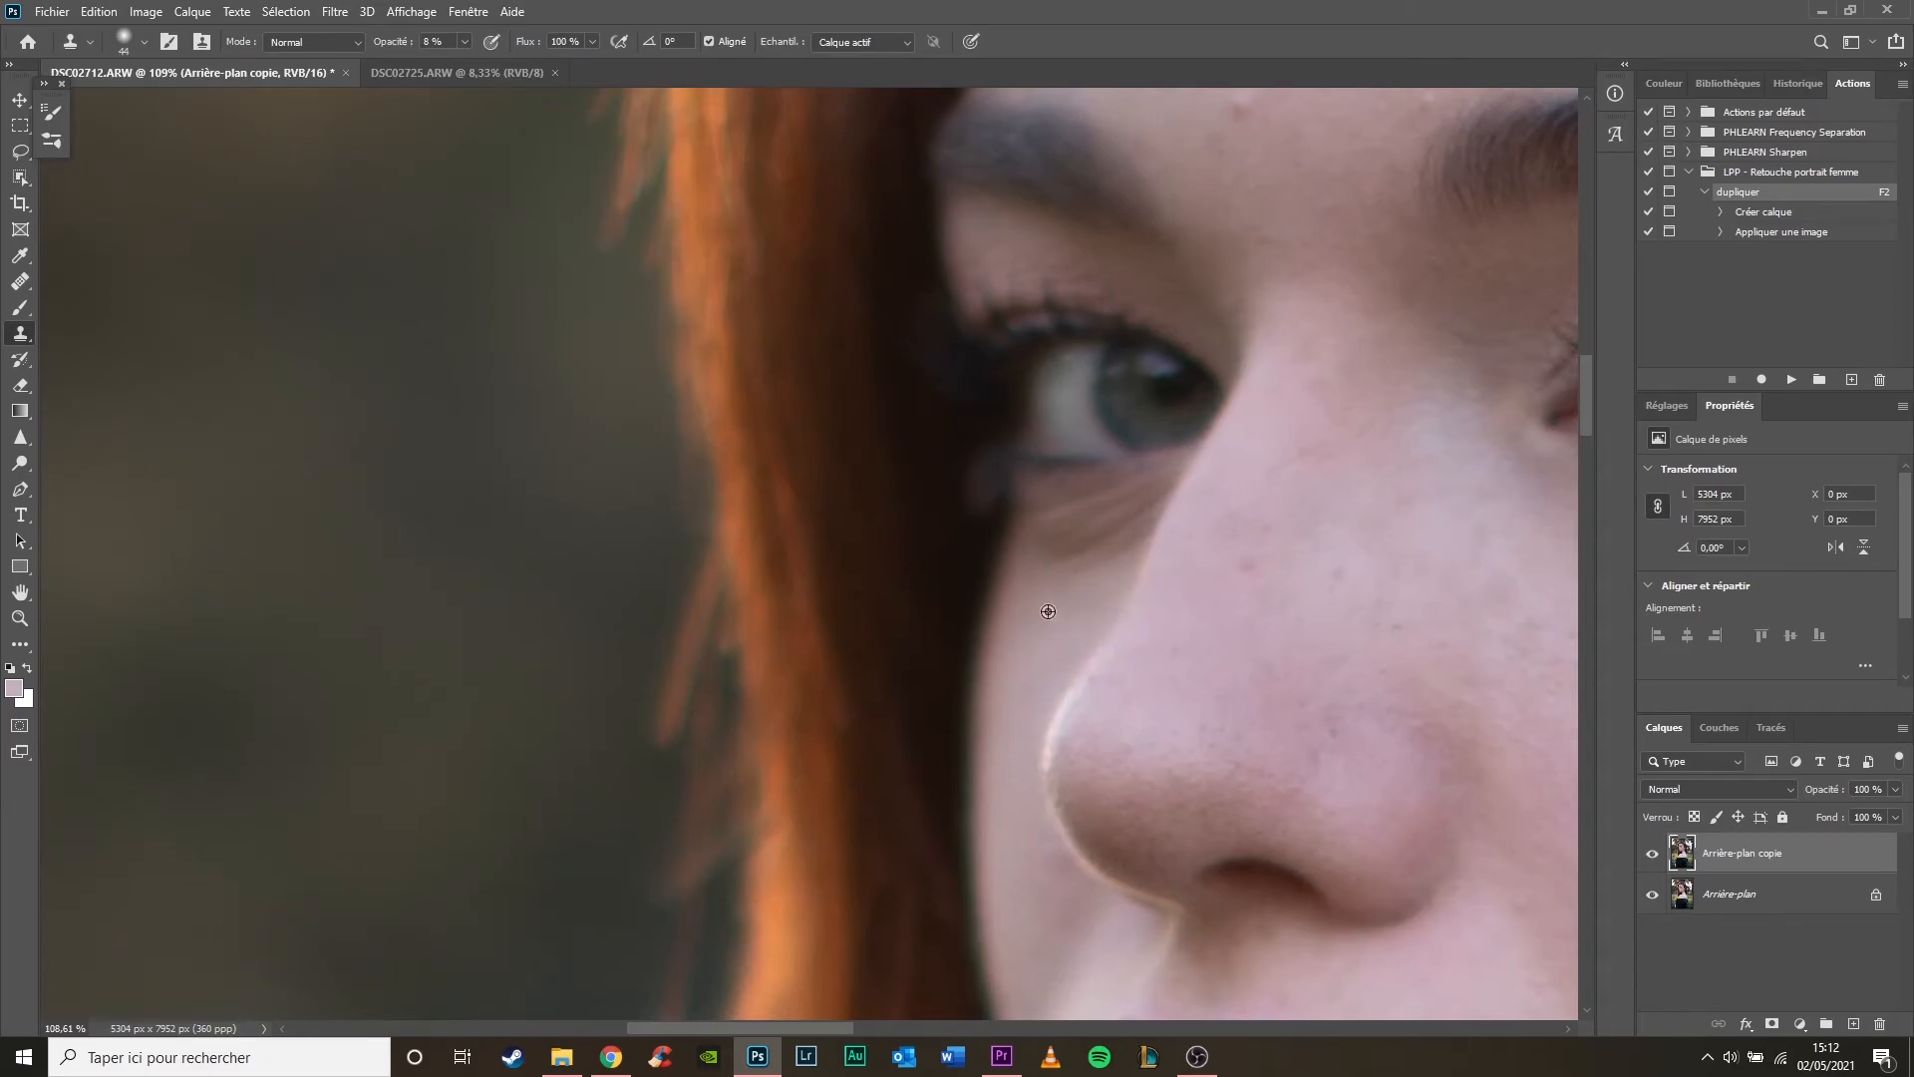
{"action": "left_click", "coordinate": [1072, 599], "text": "alt"}
{"action": "mouse_move", "coordinate": [1093, 522]}
{"action": "left_mouse_down"}
{"action": "mouse_move", "coordinate": [1057, 566]}
{"action": "mouse_move", "coordinate": [1076, 547]}
{"action": "mouse_move", "coordinate": [1062, 526]}
{"action": "mouse_move", "coordinate": [1128, 501]}
{"action": "mouse_move", "coordinate": [1119, 533]}
{"action": "mouse_move", "coordinate": [1084, 549]}
{"action": "mouse_move", "coordinate": [1106, 552]}
{"action": "mouse_move", "coordinate": [1115, 516]}
{"action": "mouse_move", "coordinate": [1059, 548]}
{"action": "mouse_move", "coordinate": [1098, 549]}
{"action": "mouse_move", "coordinate": [1130, 506]}
{"action": "mouse_move", "coordinate": [1105, 545]}
{"action": "mouse_move", "coordinate": [1052, 548]}
{"action": "mouse_move", "coordinate": [1088, 552]}
{"action": "mouse_move", "coordinate": [1151, 495]}
{"action": "mouse_move", "coordinate": [1071, 545]}
{"action": "mouse_move", "coordinate": [1063, 590]}
{"action": "mouse_move", "coordinate": [1040, 563]}
{"action": "mouse_move", "coordinate": [1120, 536]}
{"action": "left_mouse_up"}
{"action": "left_click", "coordinate": [1064, 611], "text": "alt"}
{"action": "left_click", "coordinate": [1064, 606], "text": "alt"}
{"action": "left_click", "coordinate": [1045, 620], "text": "alt"}
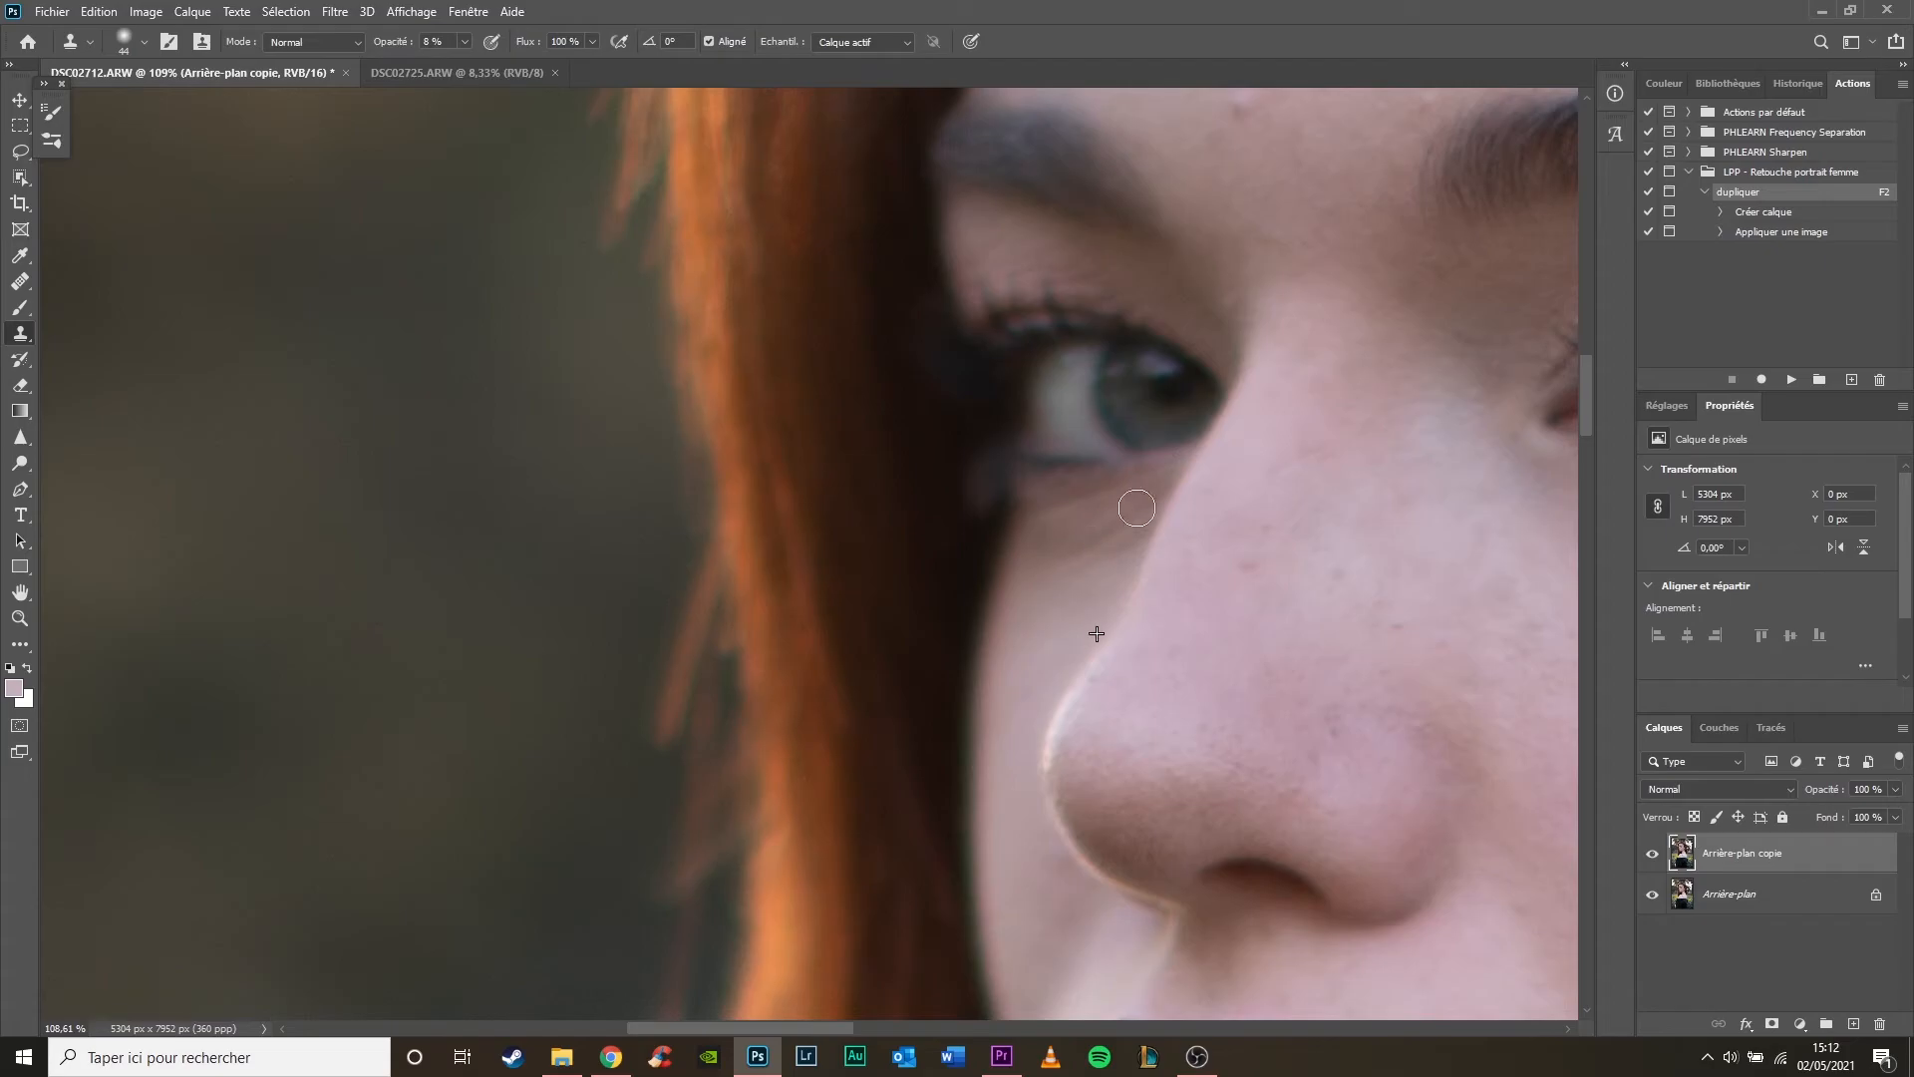
Examine the retouched face at several magnifications and compare both under-eye areas with the original by toggling the duplicate layer's visibility
{"action": "scroll", "coordinate": [1276, 588], "scroll_direction": "down", "scroll_amount": 5}
{"action": "scroll", "coordinate": [1396, 611], "scroll_direction": "down", "scroll_amount": 2}
{"action": "left_click_drag", "start_coordinate": [1405, 610], "coordinate": [871, 534]}
{"action": "scroll", "coordinate": [927, 544], "scroll_direction": "up", "scroll_amount": 10}
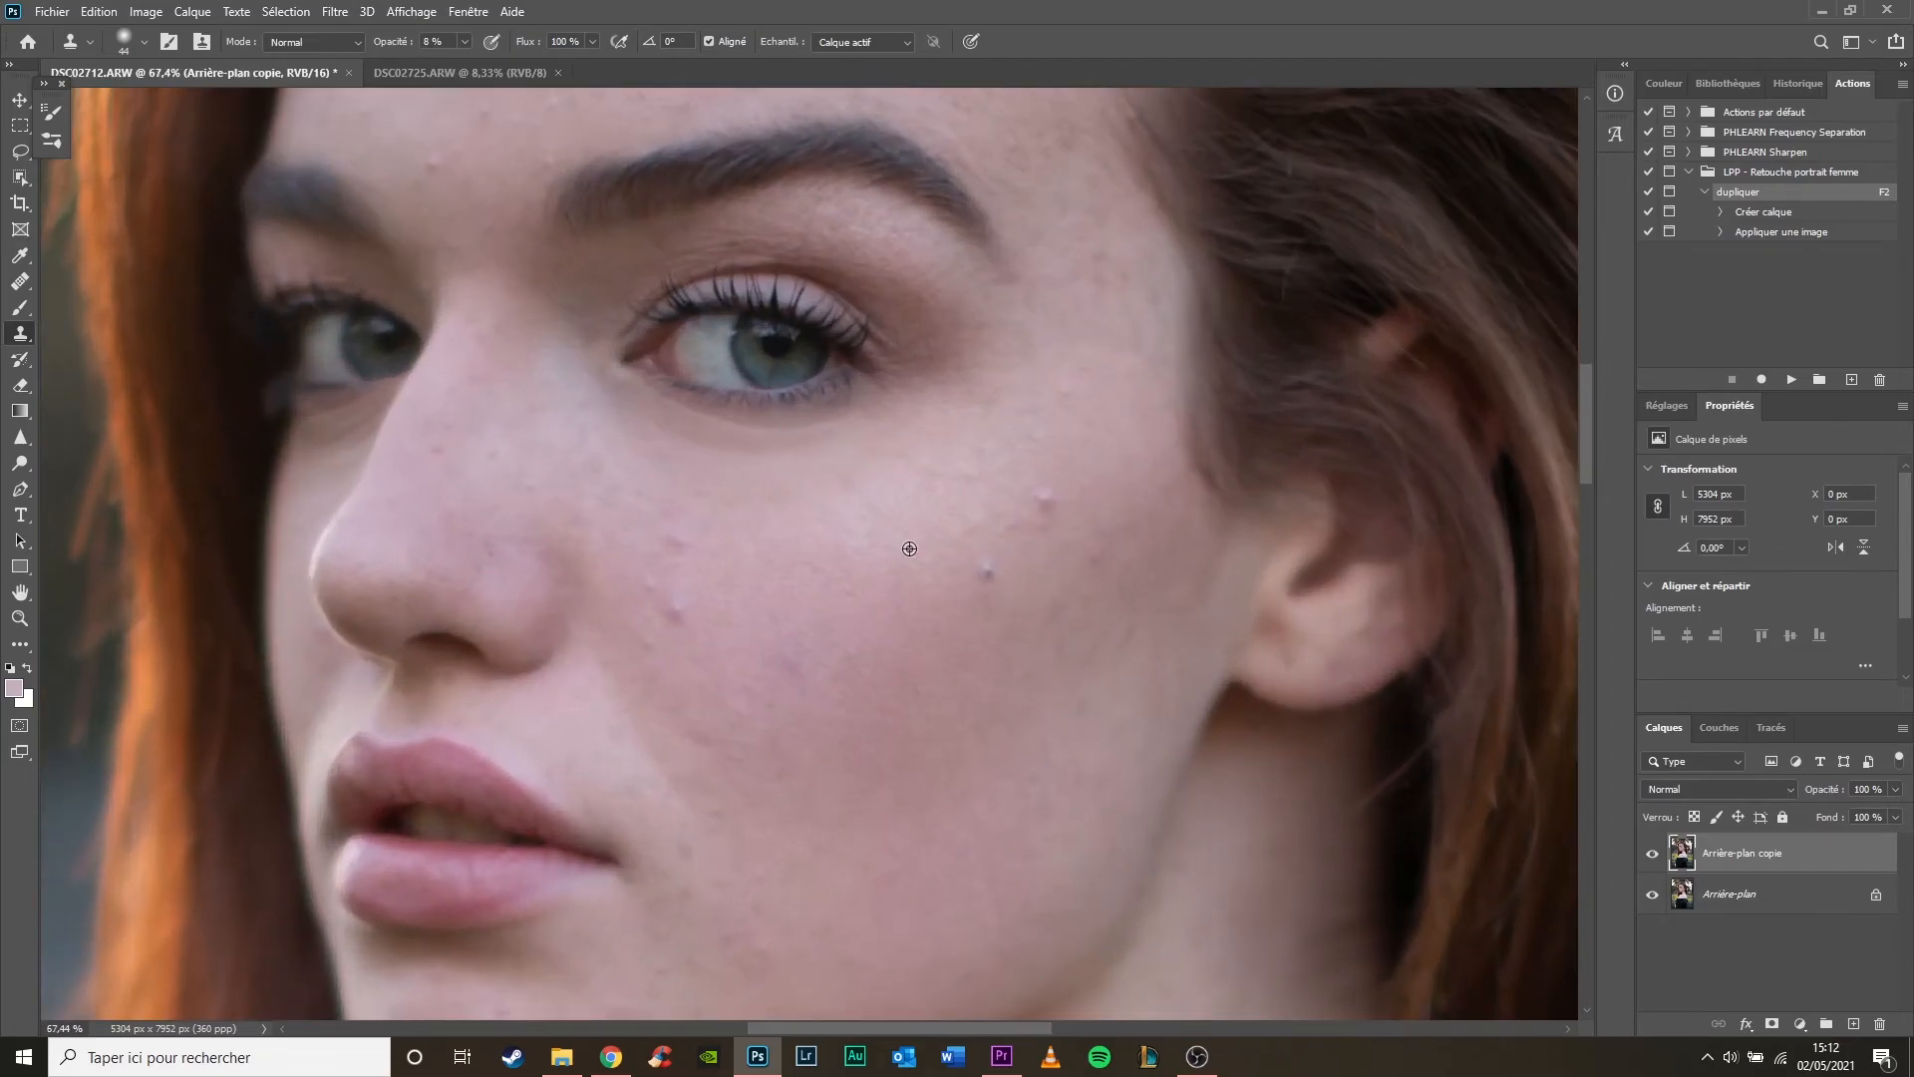
{"action": "scroll", "coordinate": [909, 548], "scroll_direction": "down", "scroll_amount": 6}
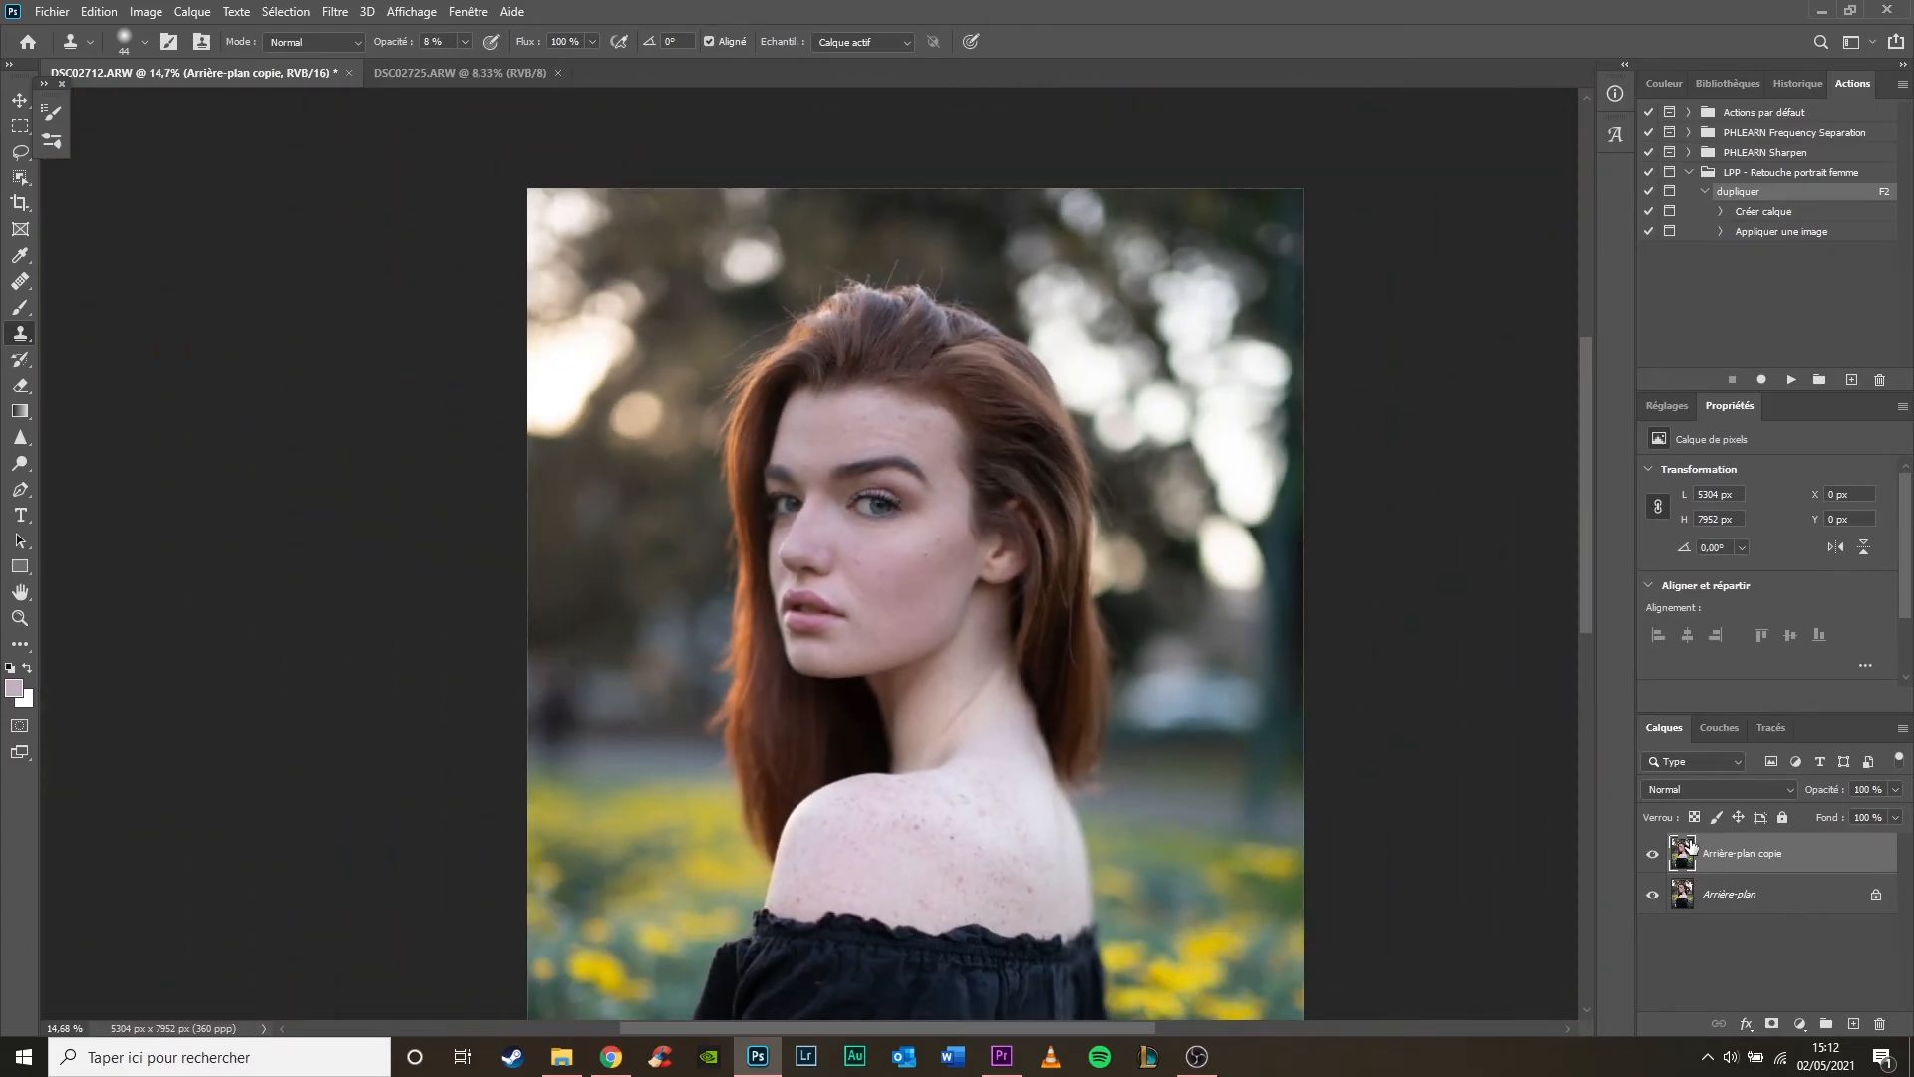
{"action": "left_click", "coordinate": [1652, 854]}
{"action": "left_click", "coordinate": [1652, 854]}
{"action": "scroll", "coordinate": [1082, 743], "scroll_direction": "up", "scroll_amount": 7}
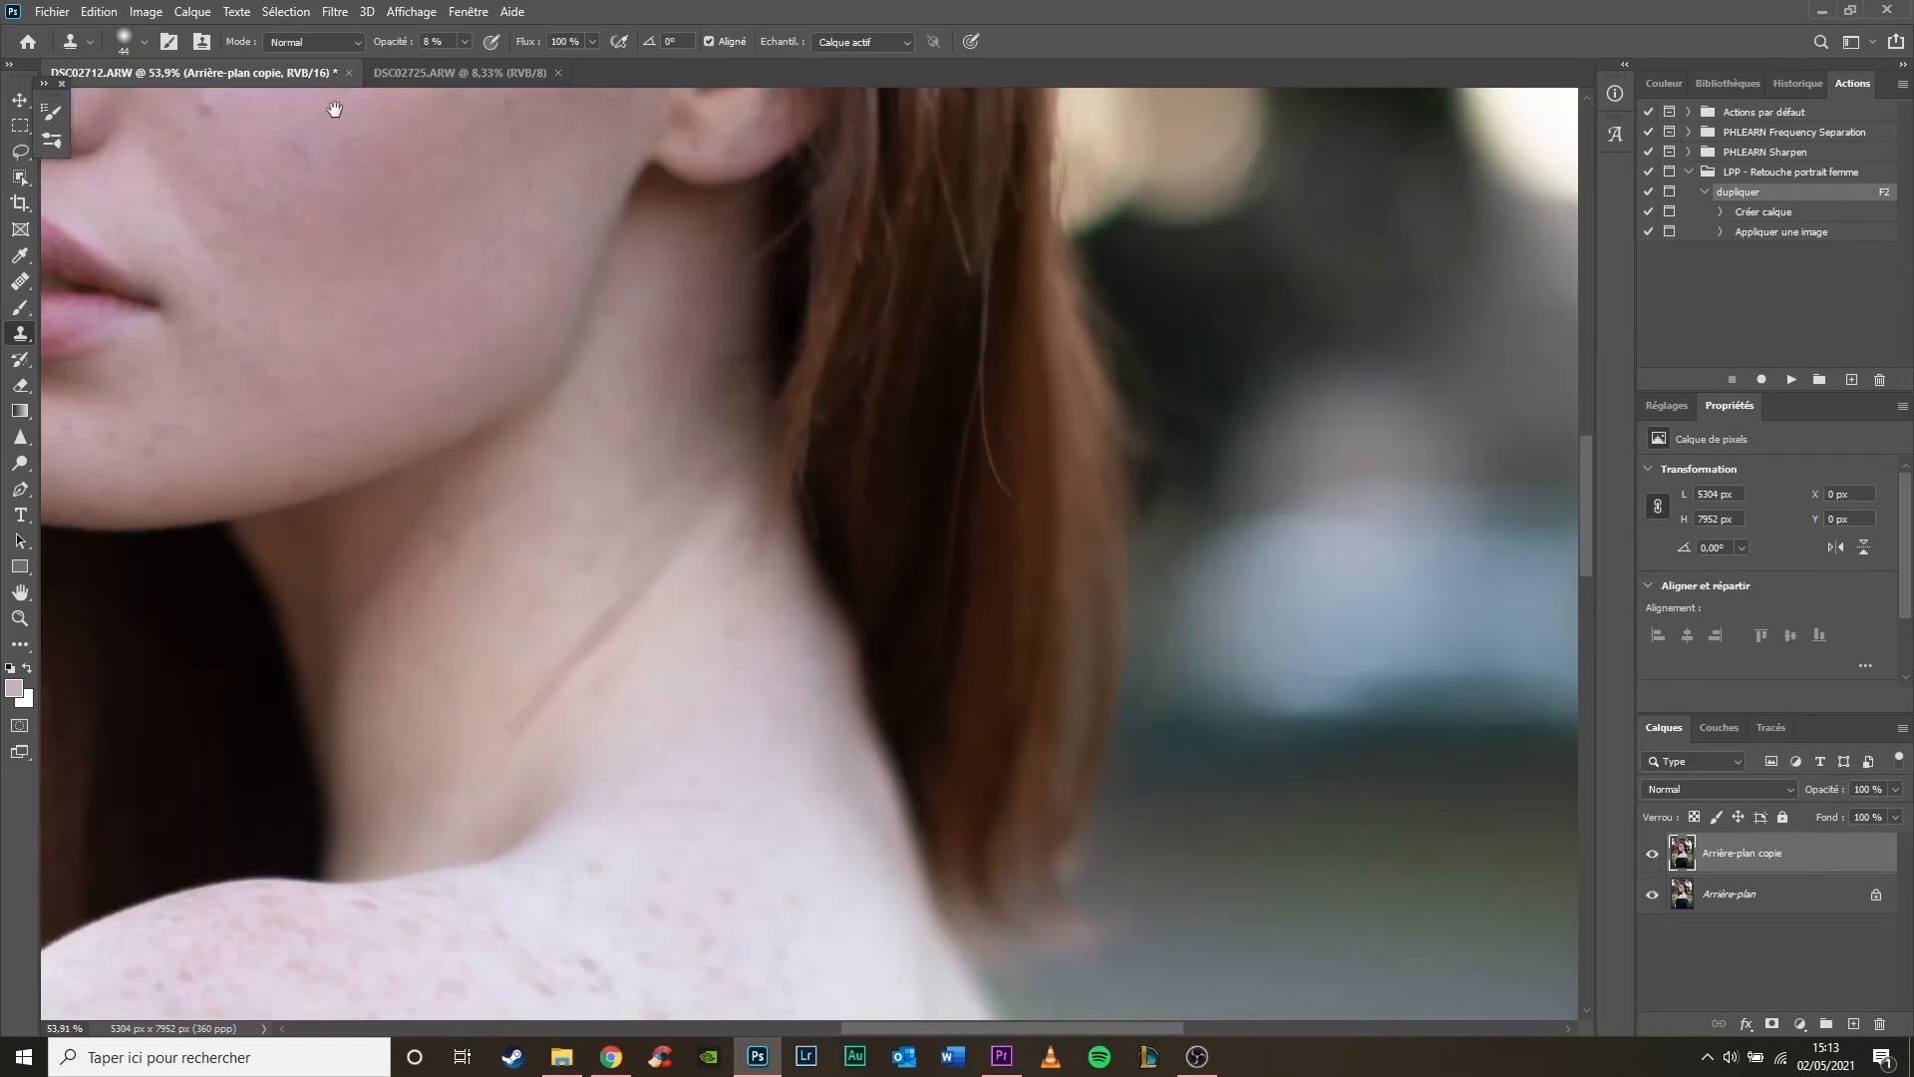
{"action": "left_click_drag", "start_coordinate": [323, 97], "coordinate": [994, 719]}
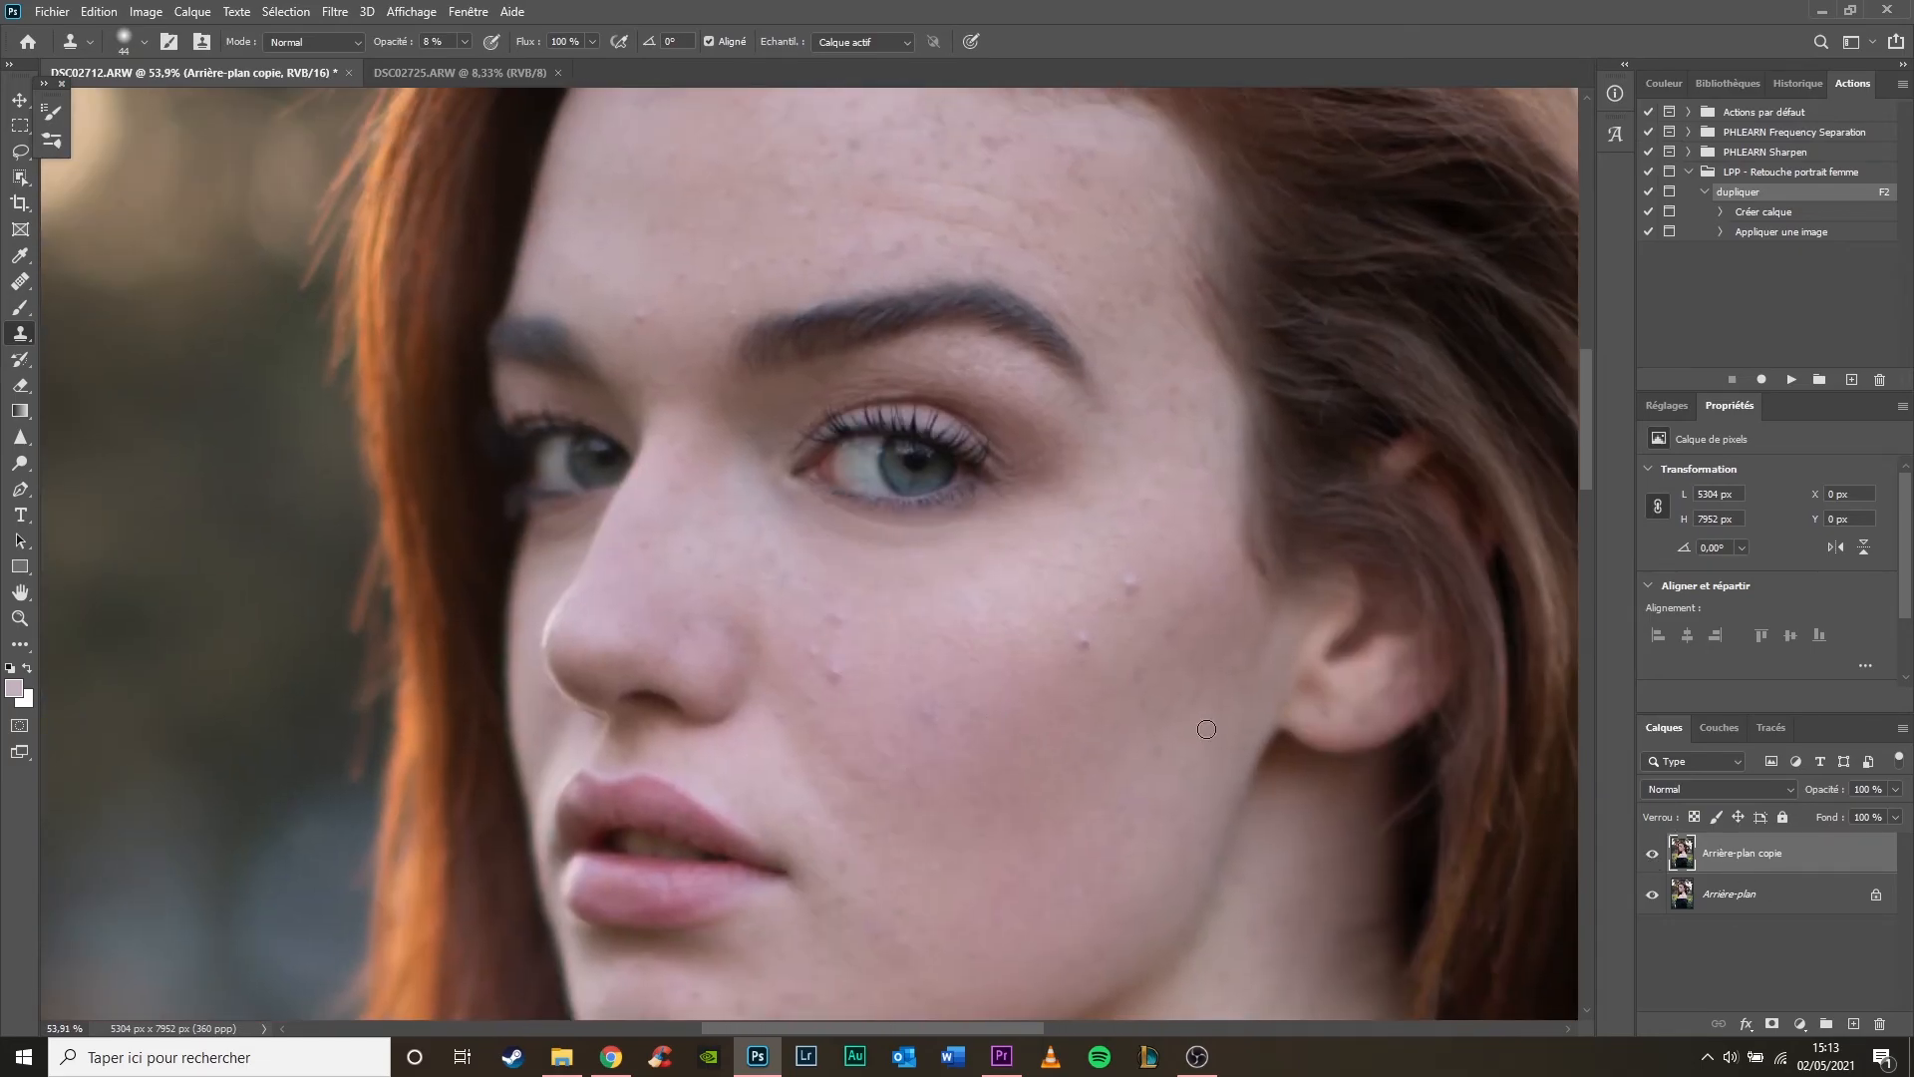
{"action": "scroll", "coordinate": [1107, 593], "scroll_direction": "down", "scroll_amount": 3}
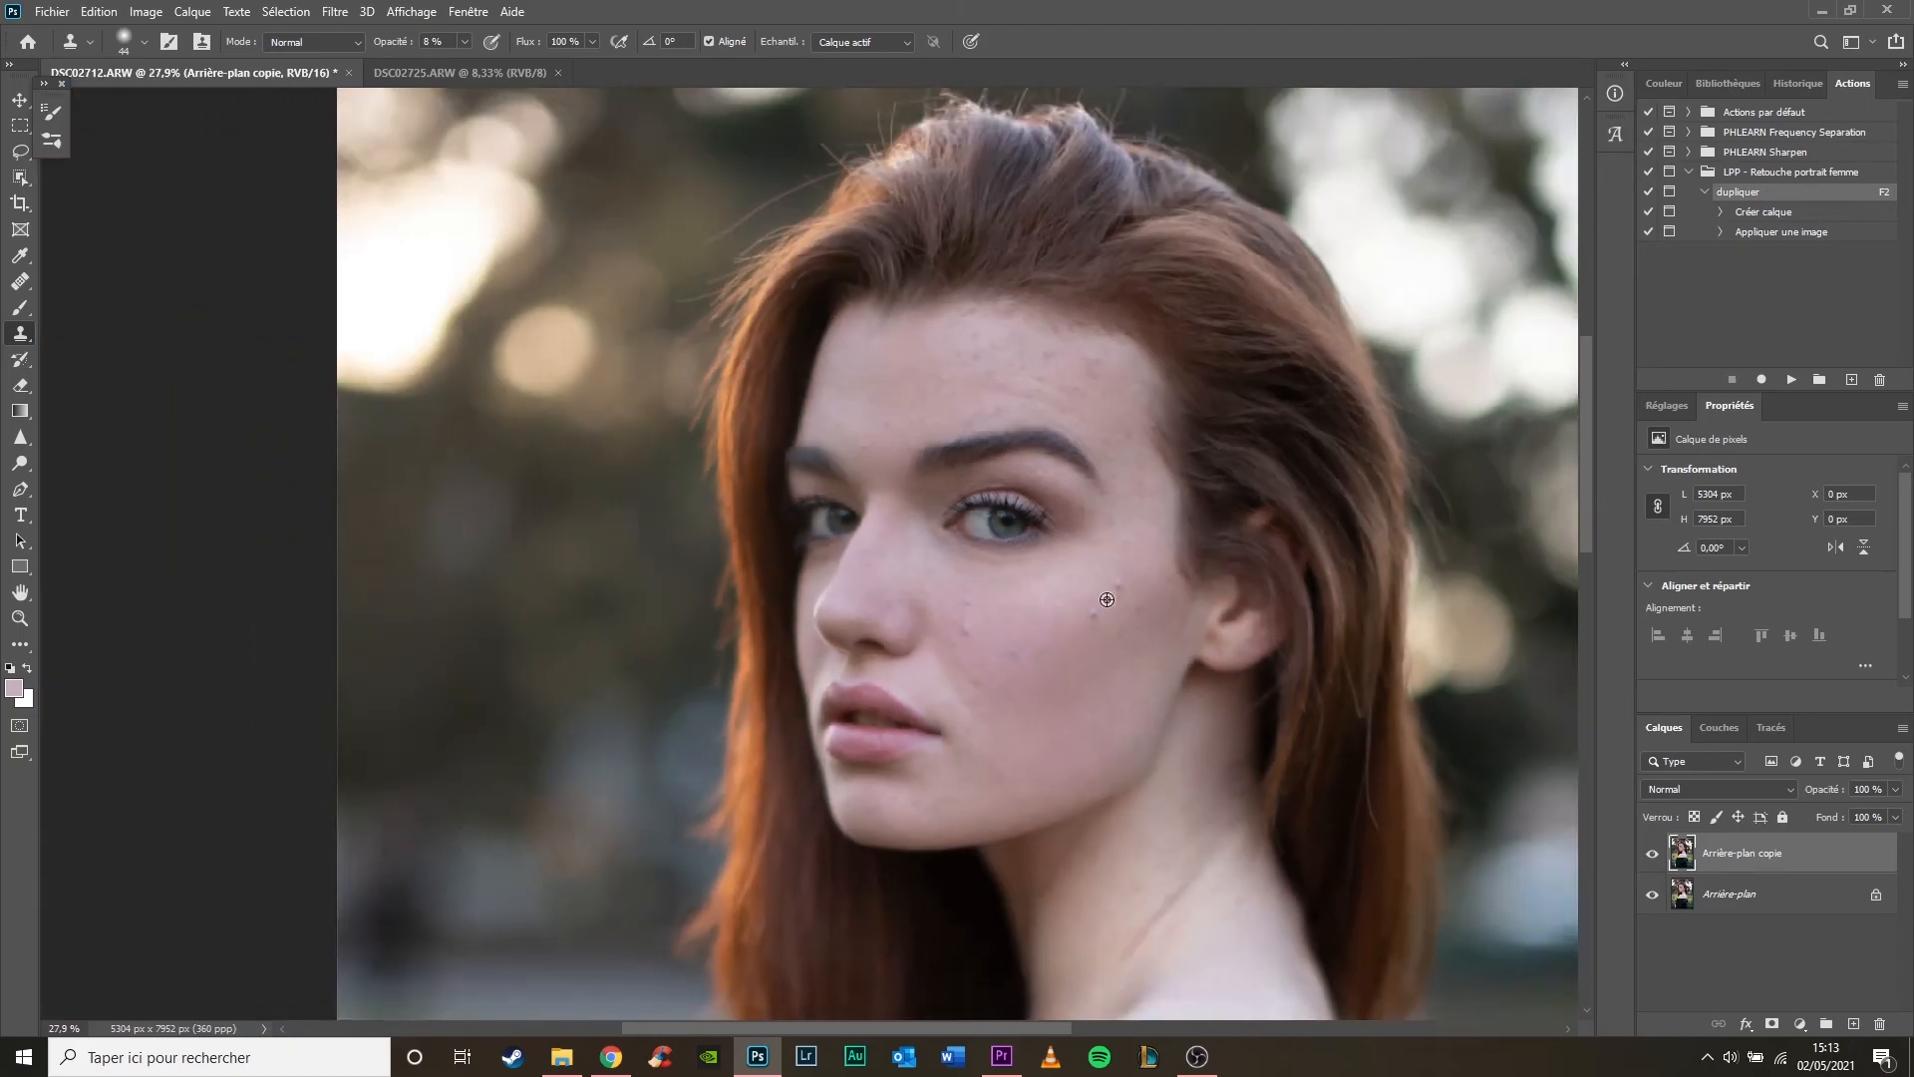
{"action": "scroll", "coordinate": [1106, 593], "scroll_direction": "down", "scroll_amount": 2}
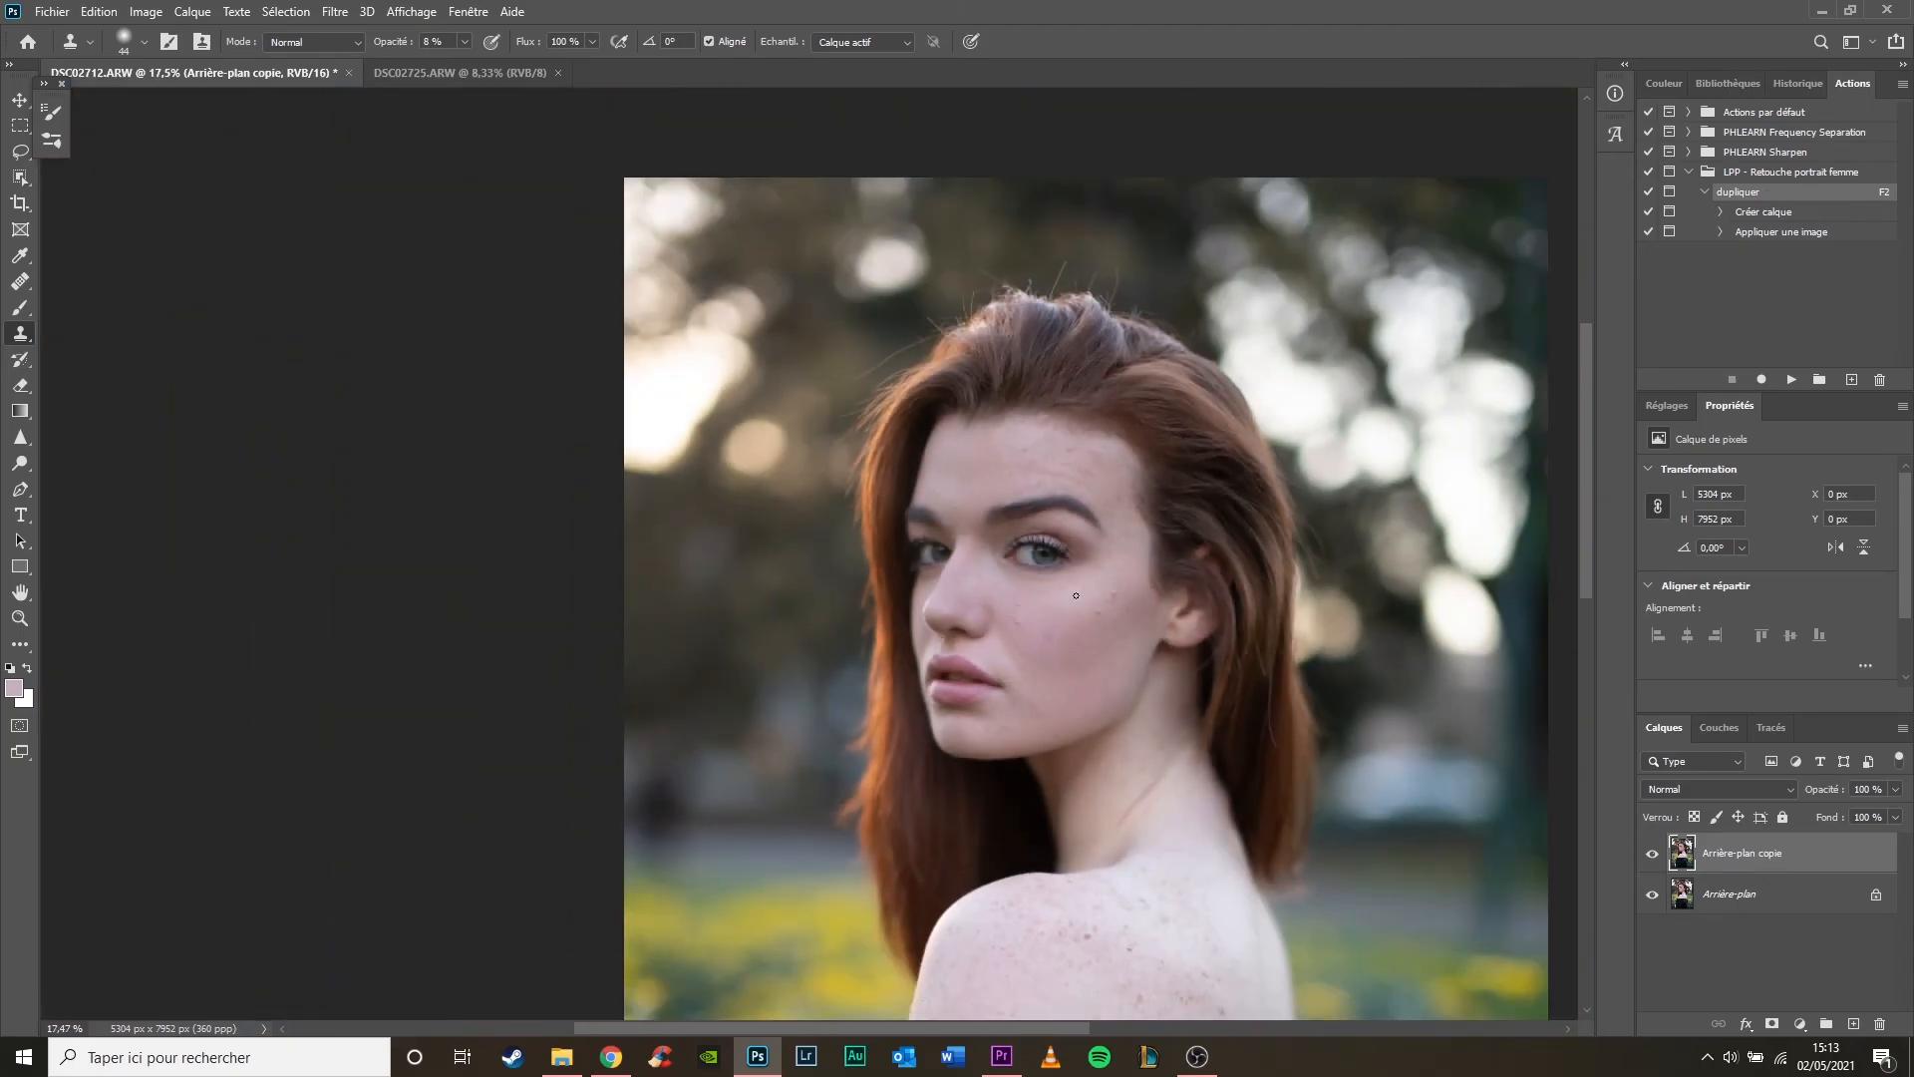